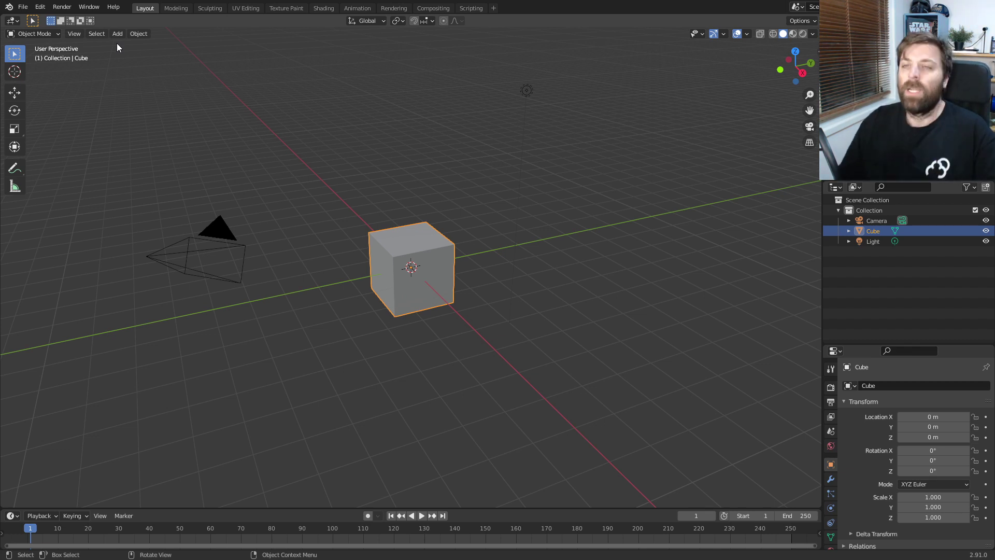
- Open the Edit menu over the default cube, camera and light scene
click(40, 7)
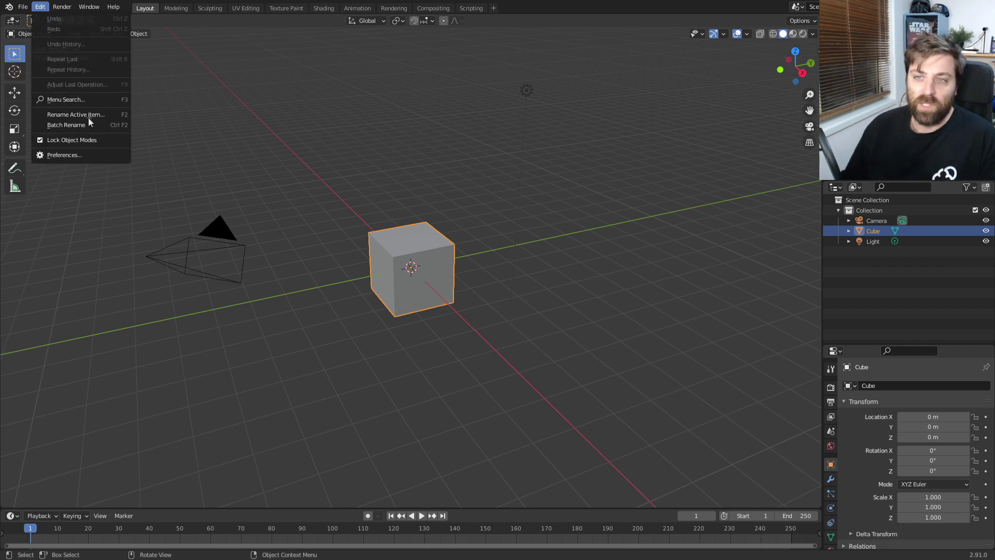
- In Add-ons preferences, pick the SceneCity 1.9 Beta 1.1 zip from Downloads, then cancel the install
click(77, 155)
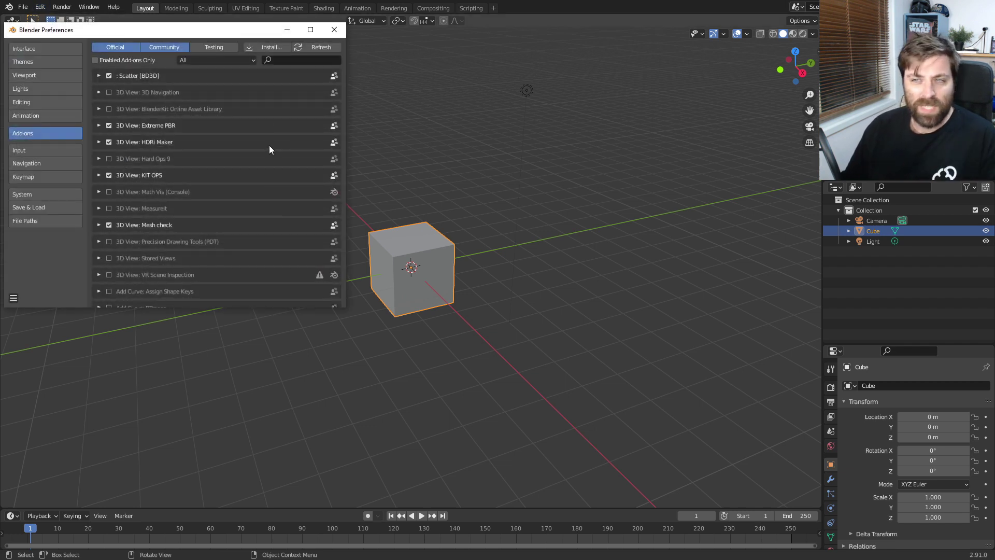
click(280, 47)
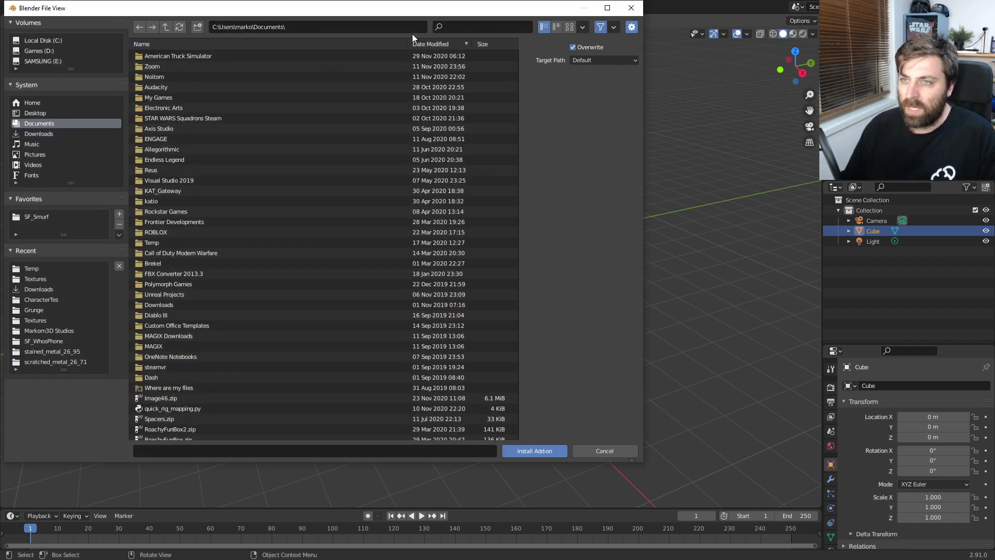
click(49, 288)
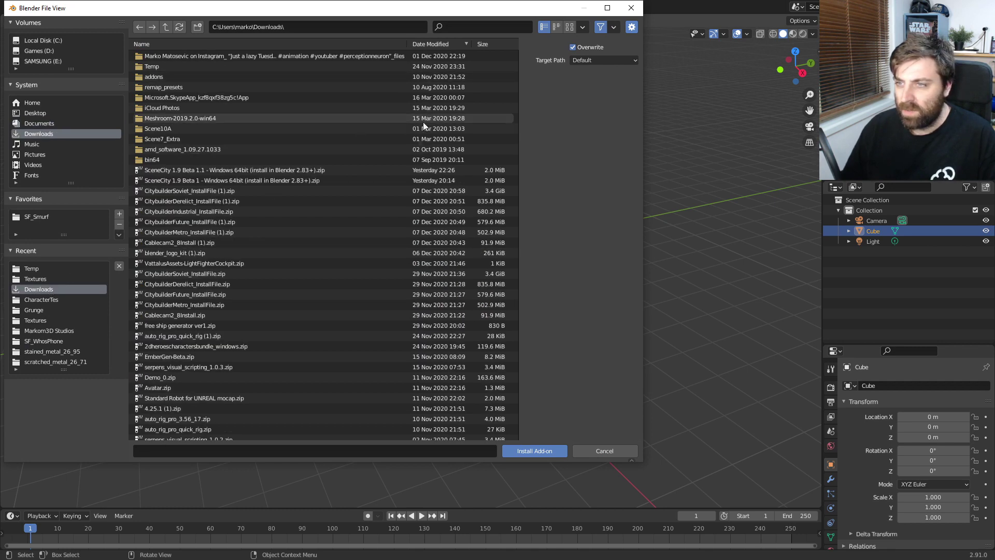
click(203, 169)
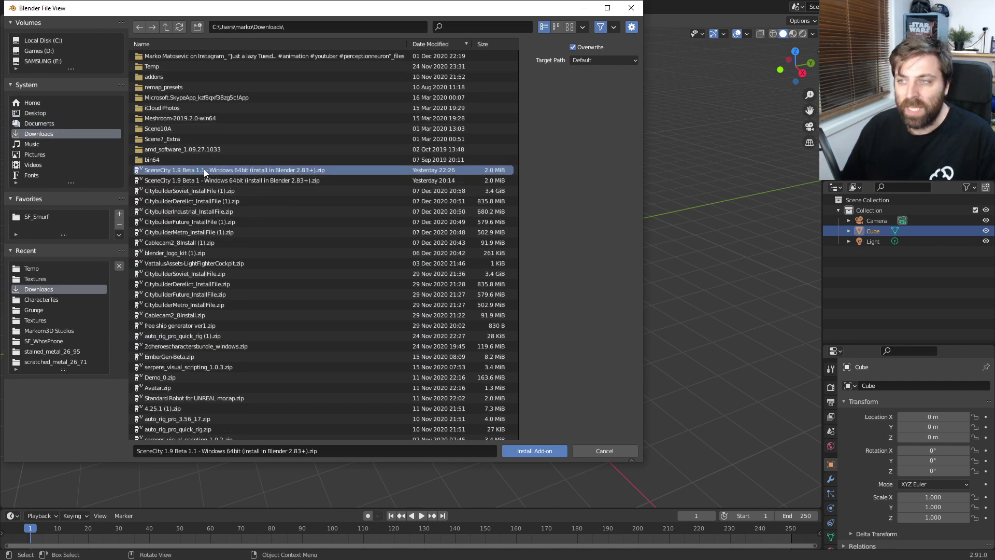
click(591, 449)
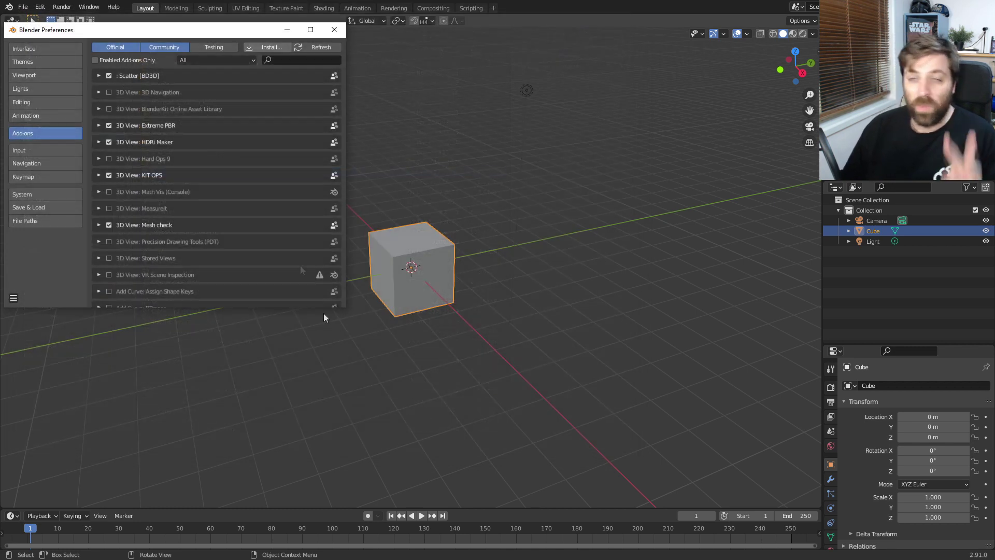
- Search add-ons for 'scene', enable SceneCity 1.9 beta 1.1 and close Preferences
click(290, 61)
text(scene)
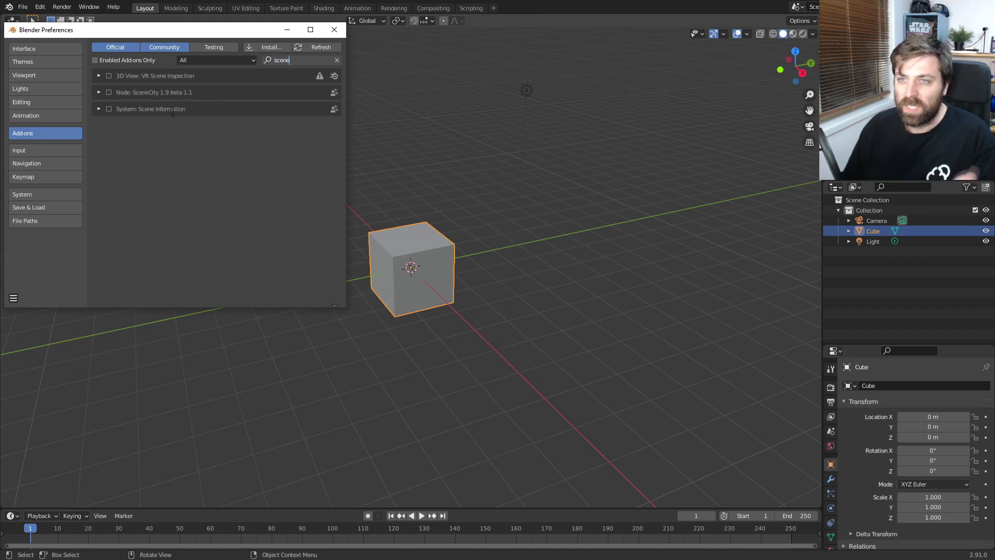
key(Return)
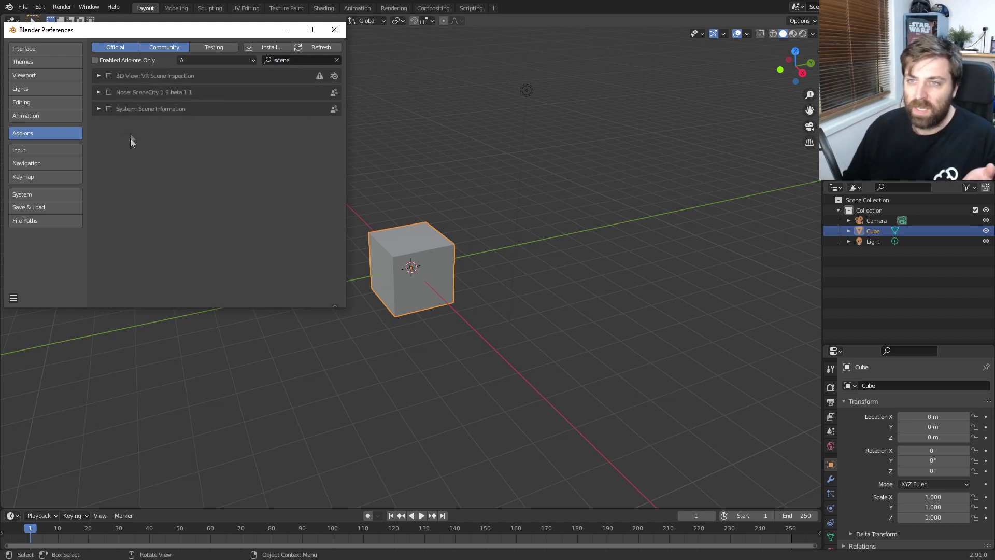
click(109, 92)
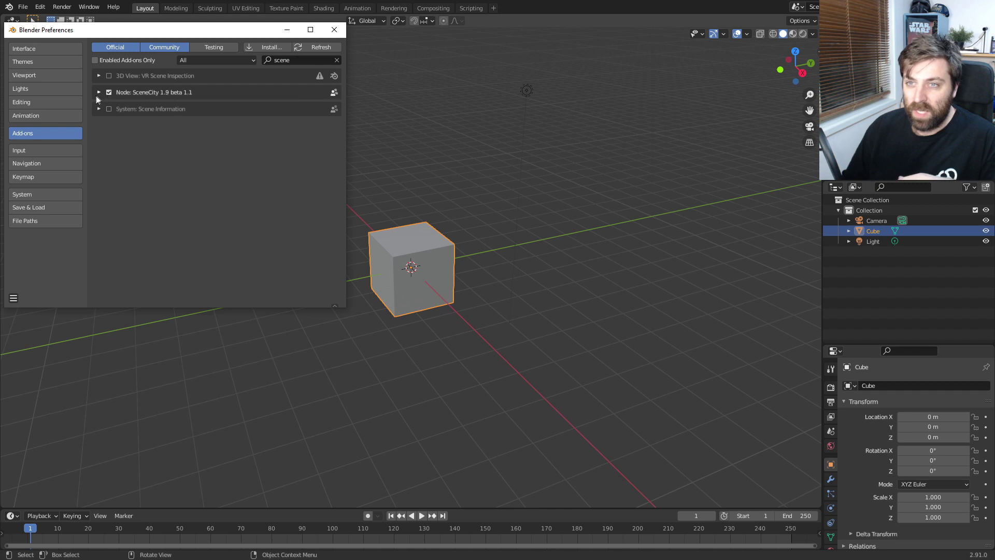
click(99, 92)
scroll(256, 307, down, 2)
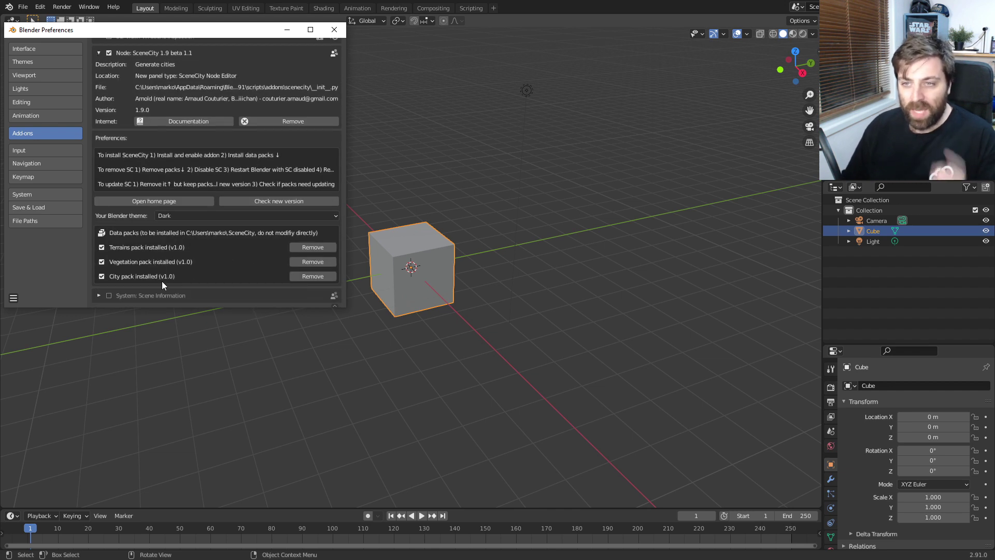
click(335, 29)
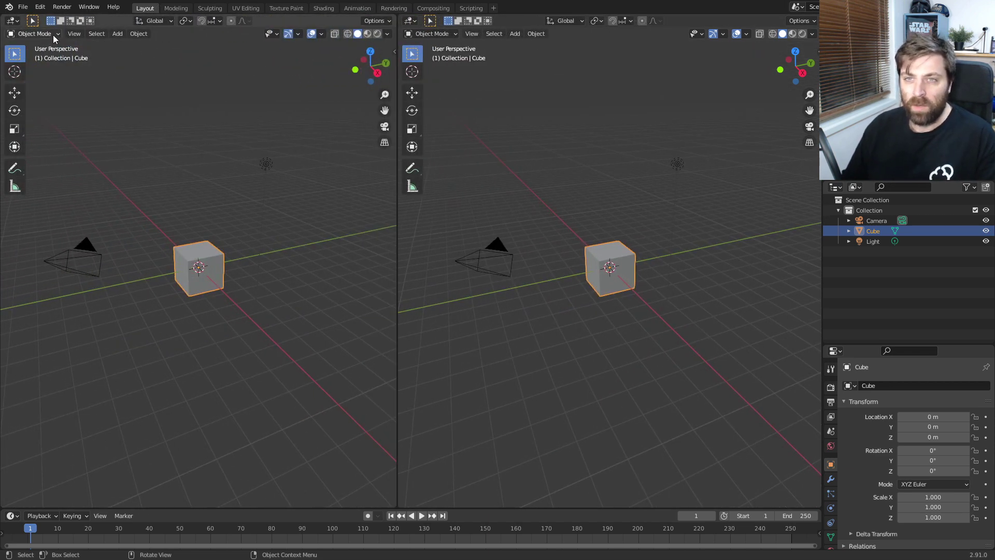
- Turn the left area into a SceneCity node editor with a new node tree
click(13, 22)
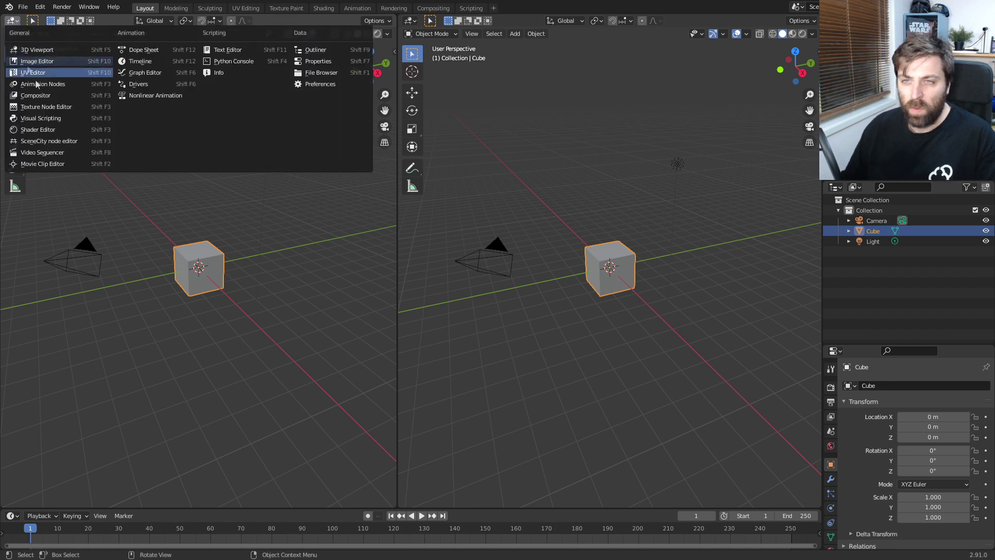
click(67, 142)
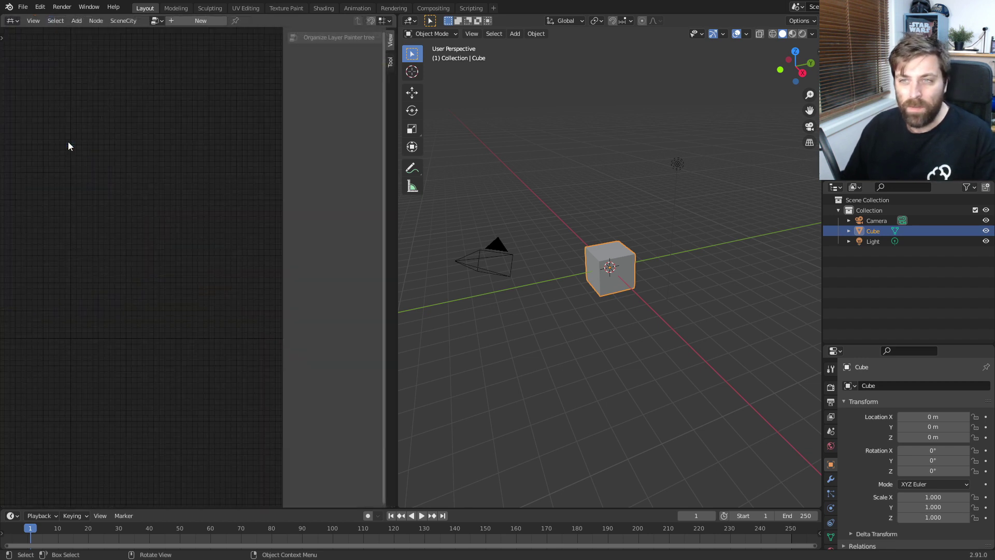
click(196, 19)
- Delete the default cube, add a Terrain node, and apply the correct unit and render settings
key(Delete)
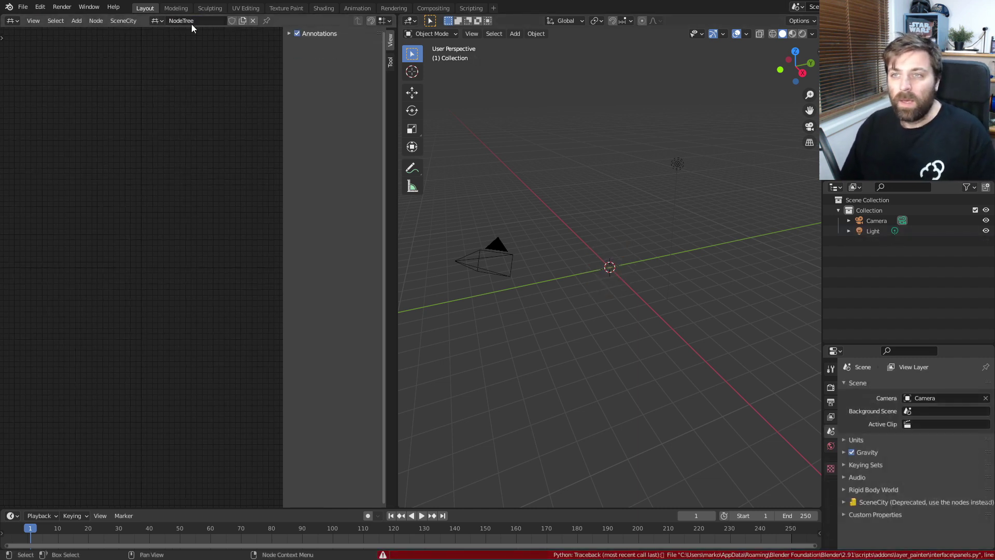
key(shift+a)
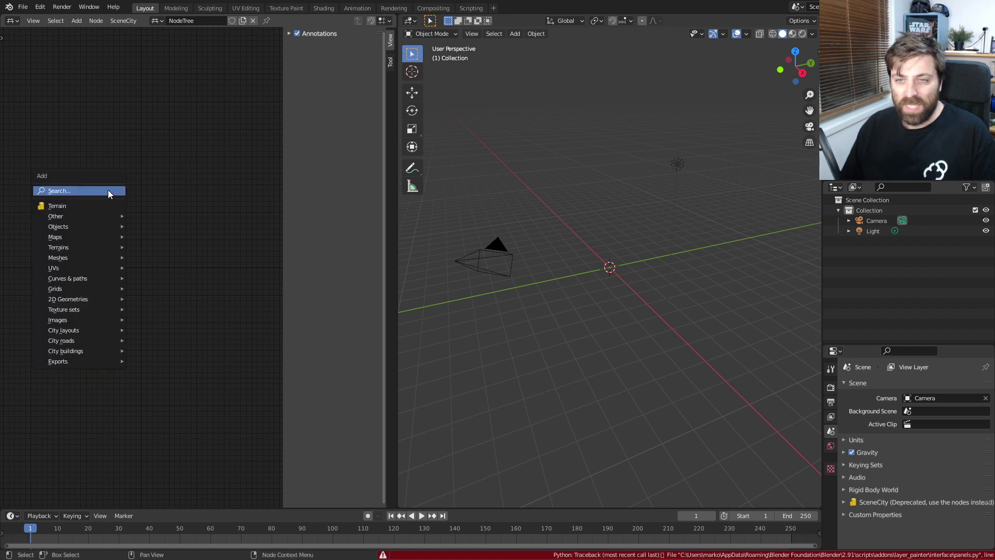
click(96, 205)
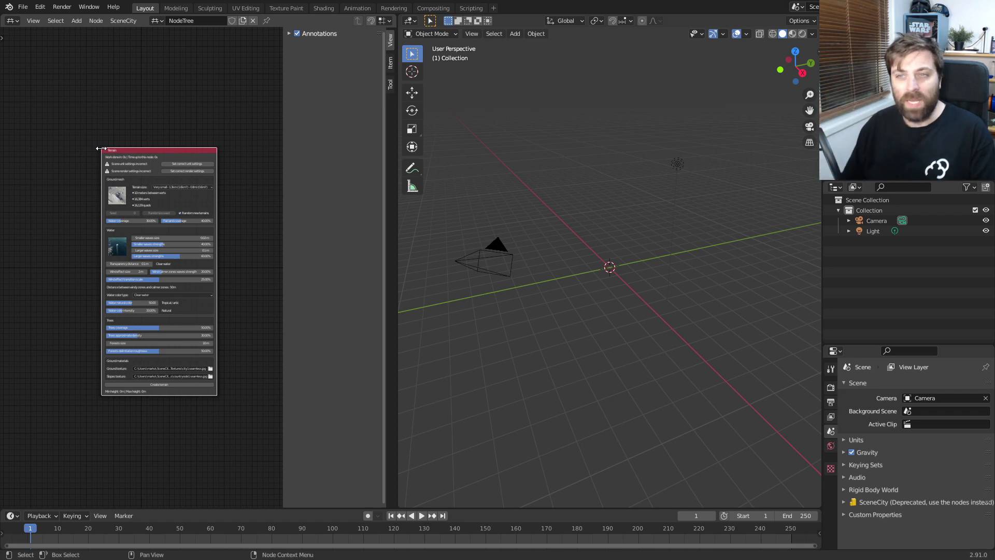
scroll(101, 148, up, 4)
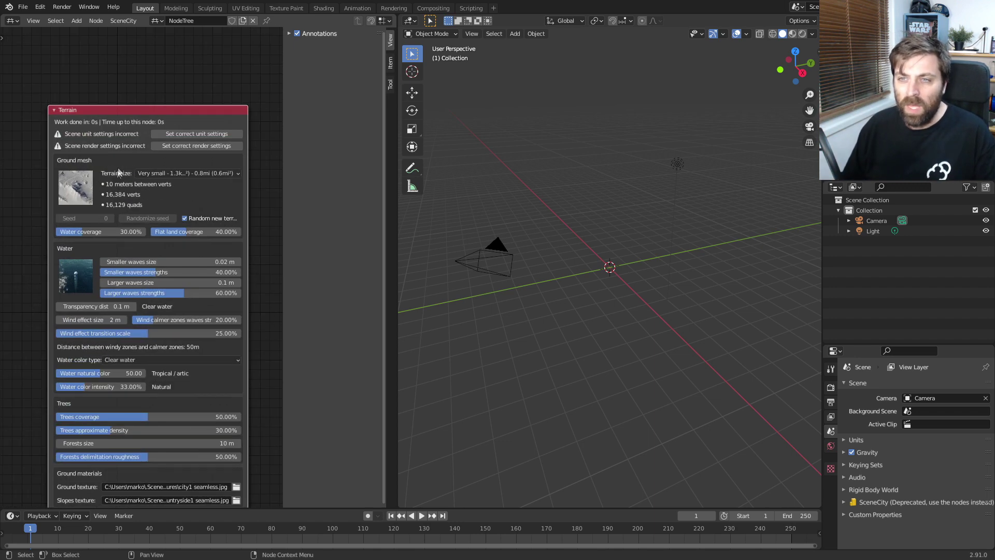
click(196, 126)
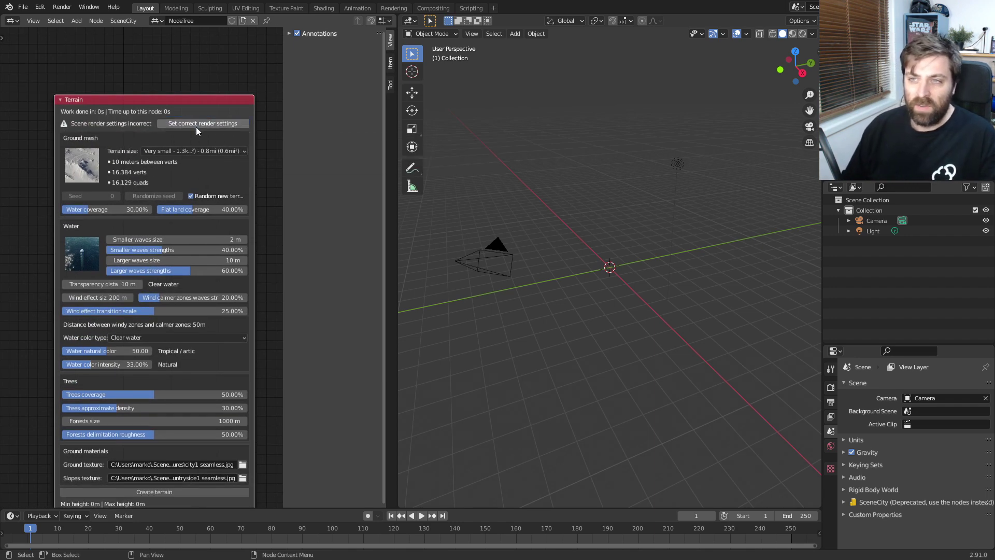
click(196, 127)
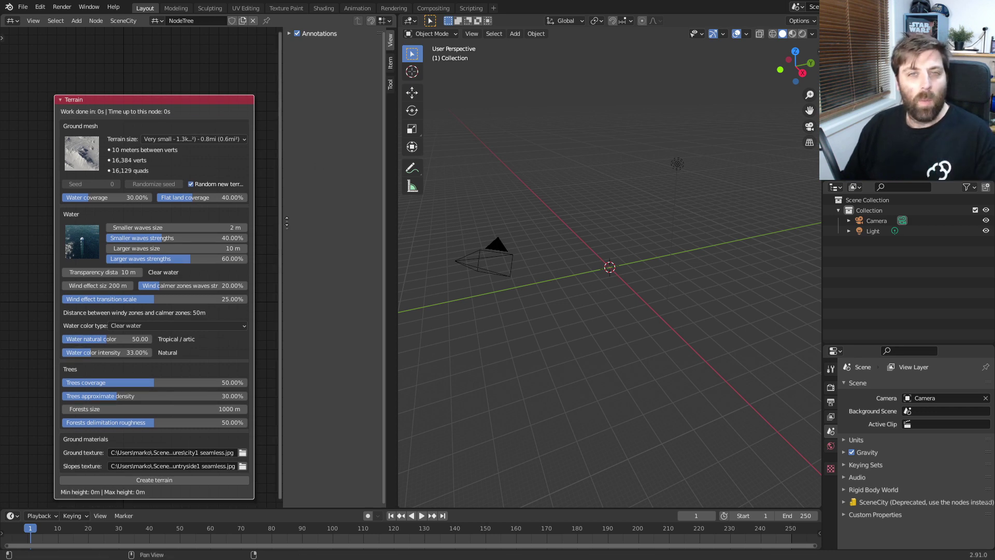
middle_drag(192, 494, 188, 458)
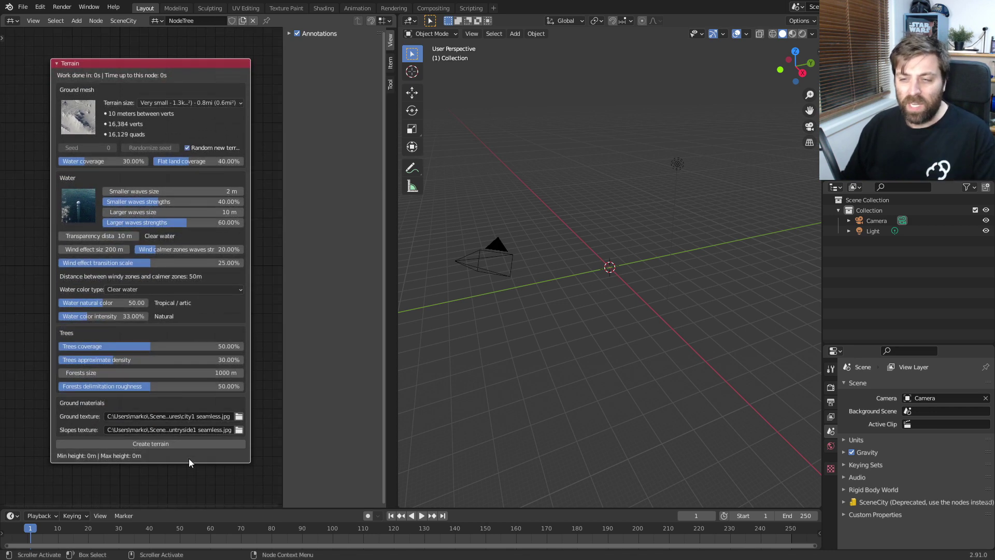
- Generate the terrain and view it in Rendered viewport shading
click(185, 445)
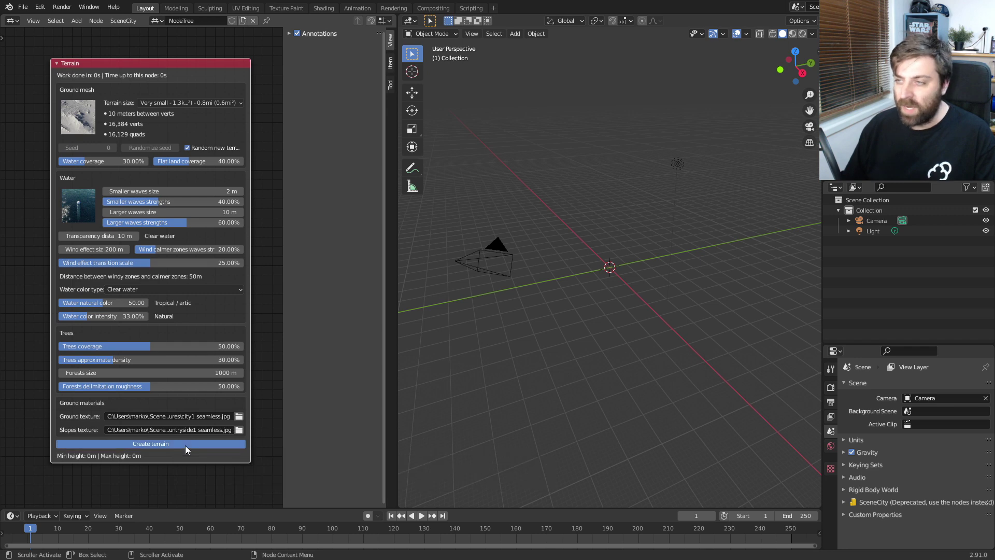
click(802, 35)
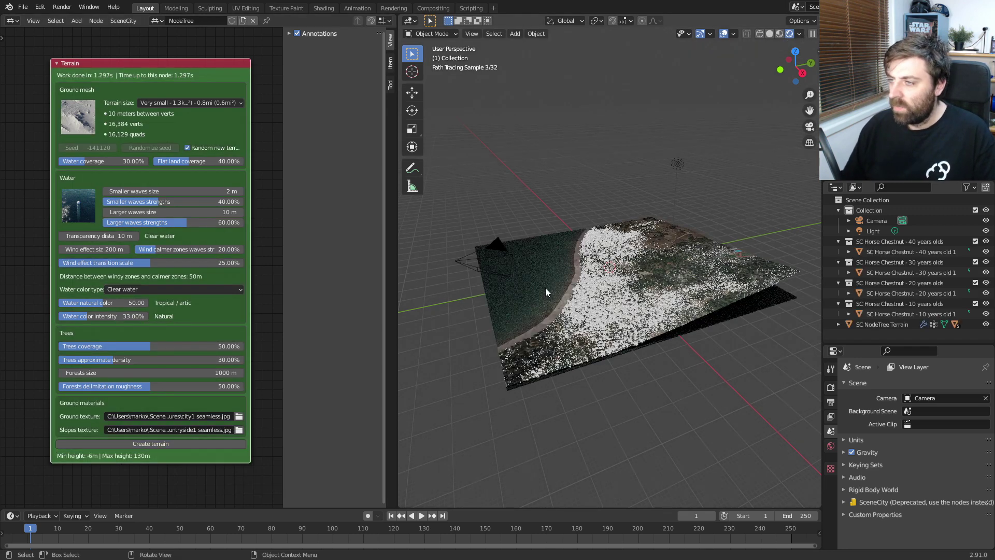
middle_drag(545, 288, 612, 298)
scroll(648, 297, up, 3)
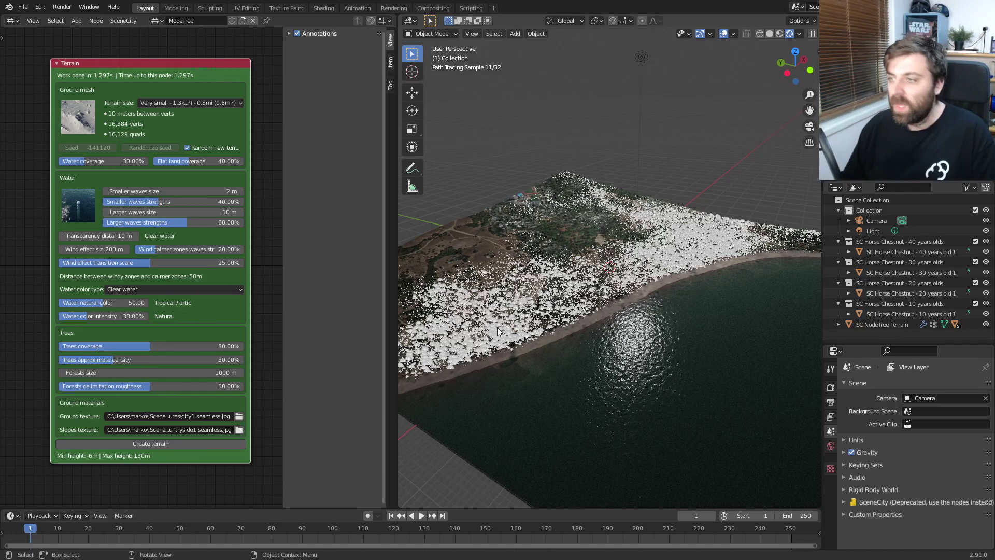
- Render the terrain from the camera view and close the render window
key(KP_0)
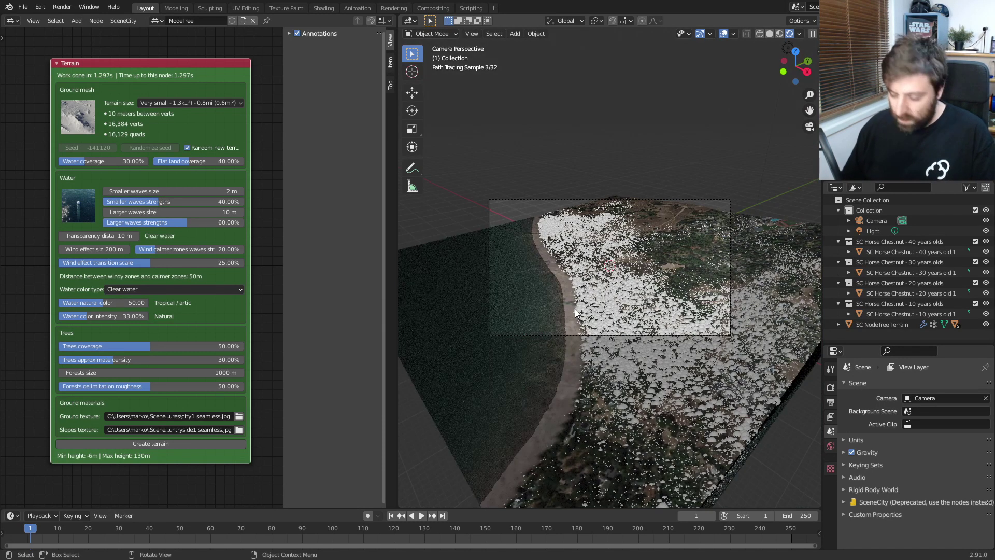
key(F12)
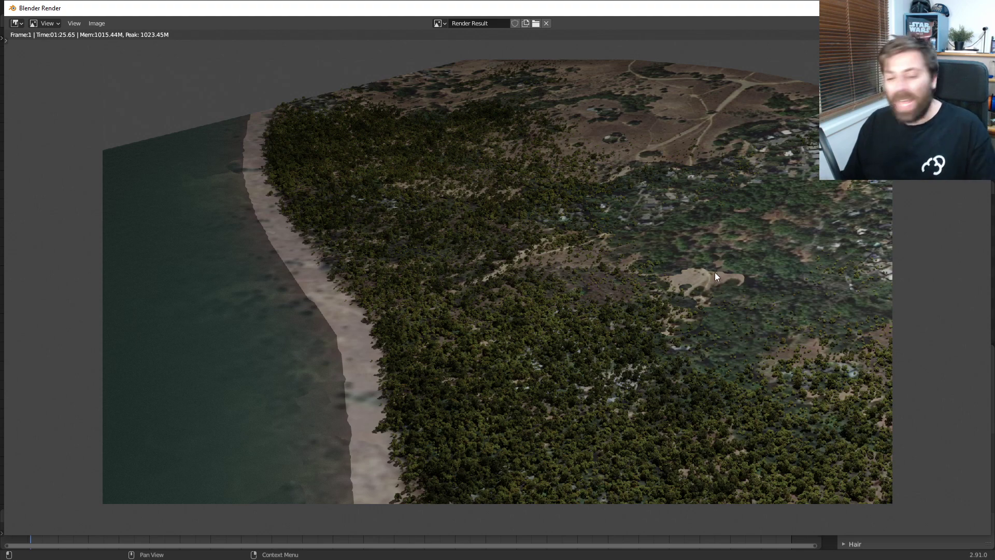
key(Escape)
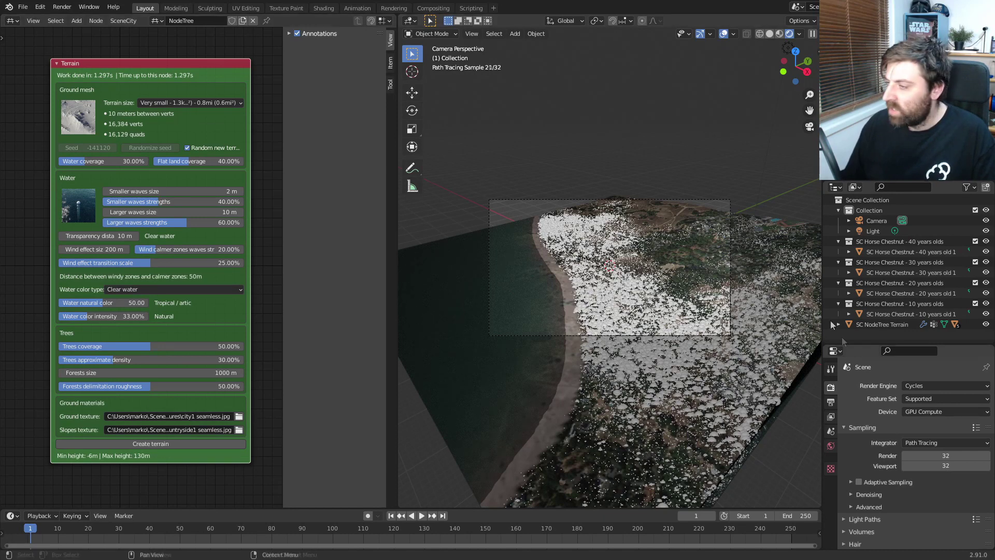
- Select SC NodeTree Terrain, show its material and sidebar, and keep city1 seamless.jpg as ground texture
click(830, 446)
click(742, 351)
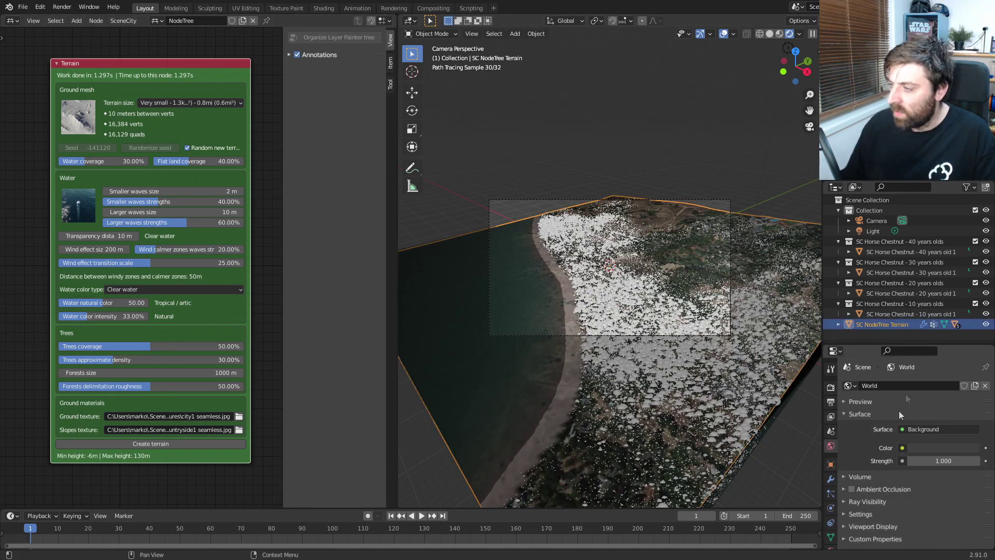
click(831, 518)
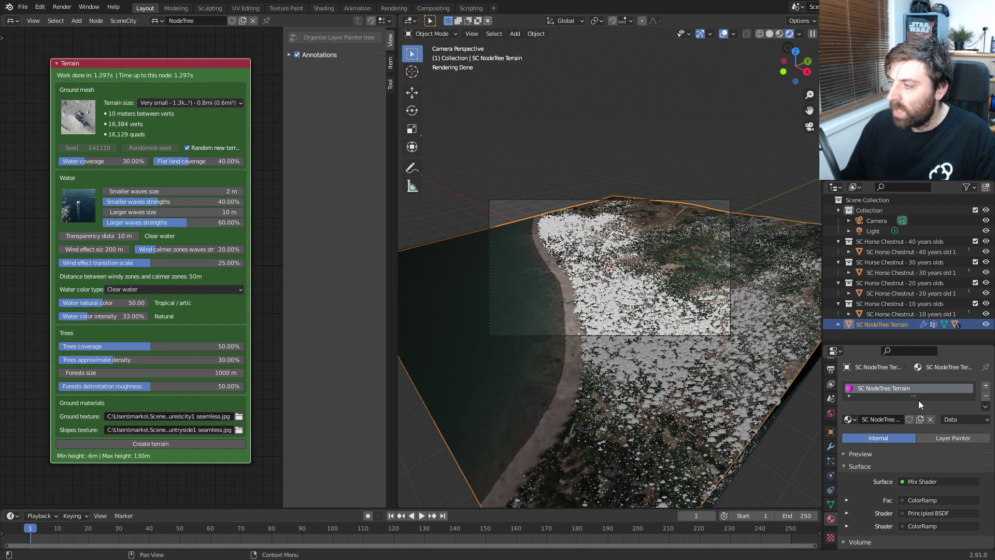
scroll(919, 400, up, 3)
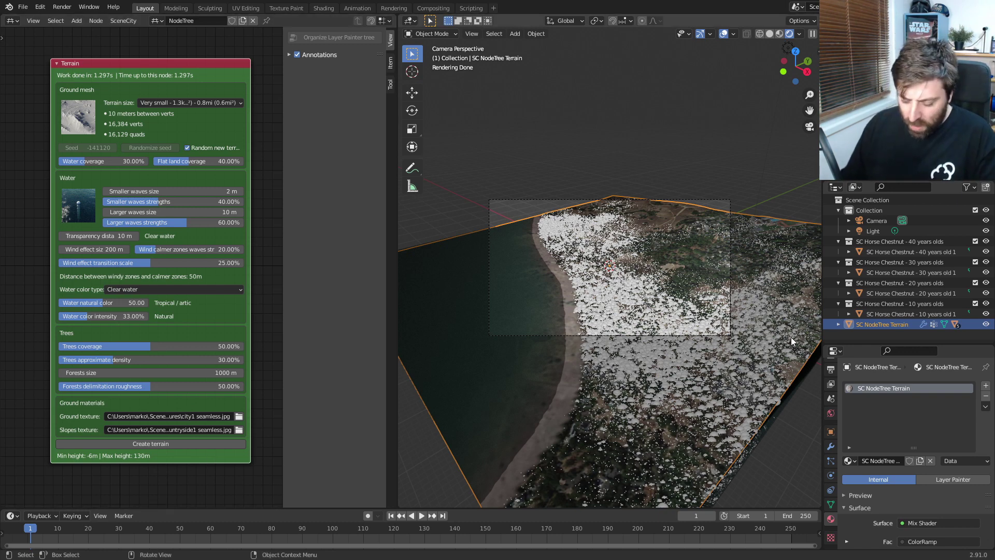
key(n)
click(239, 417)
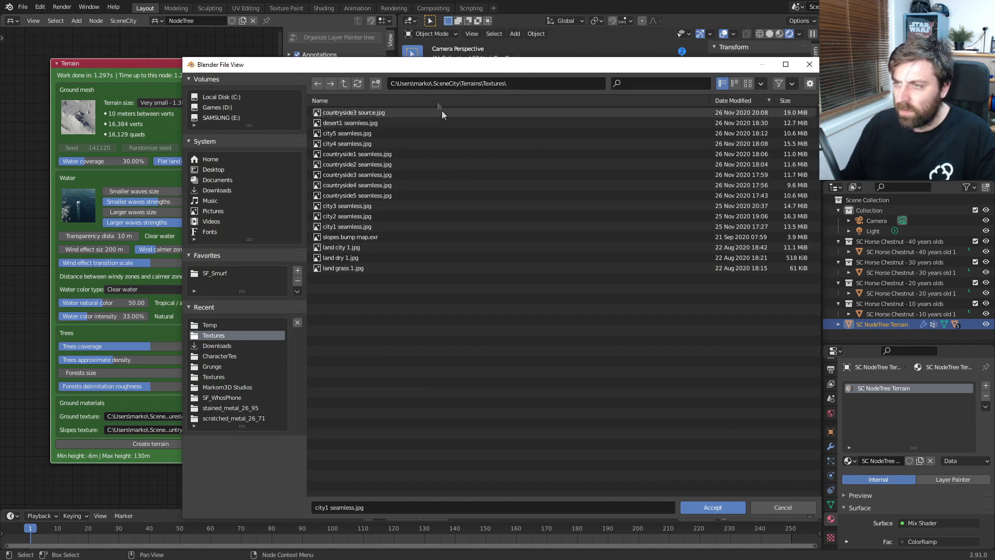
click(748, 84)
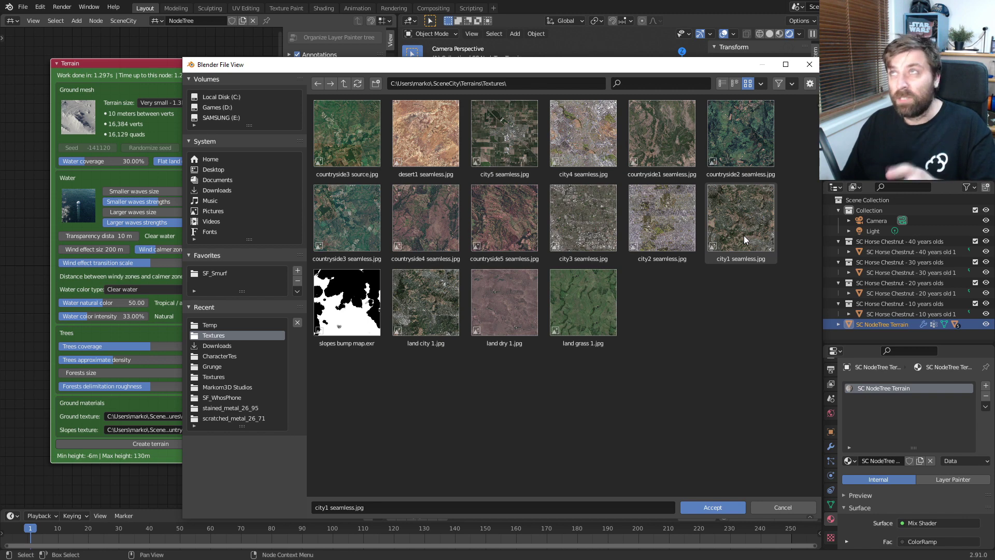
click(810, 64)
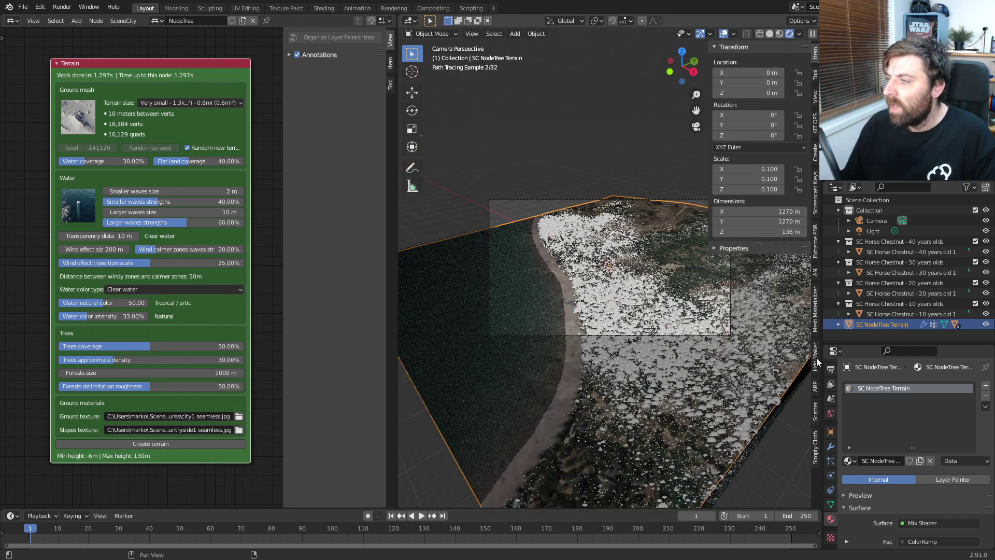
- Apply the Scatter library's B01 Material biome to the terrain via the Biomes Manager
click(816, 409)
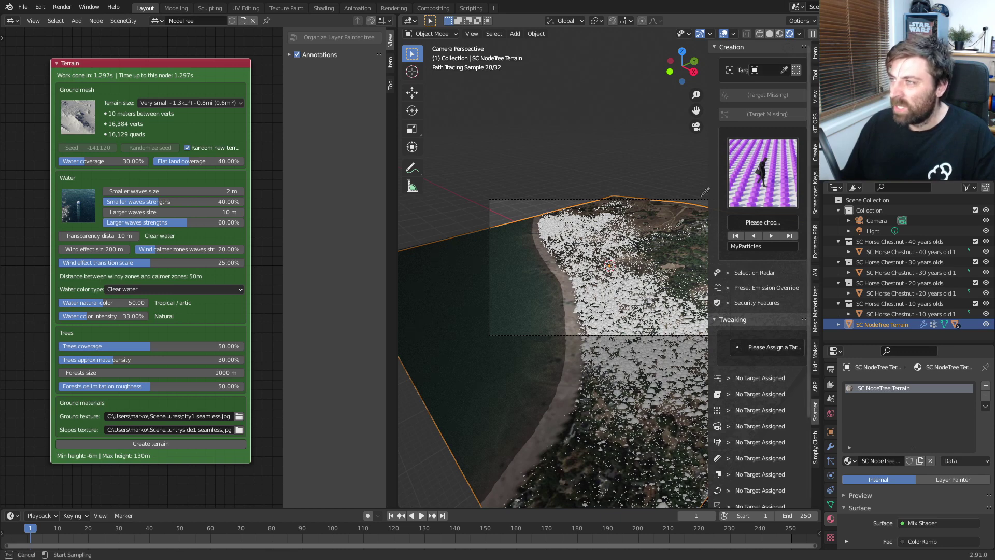
click(773, 98)
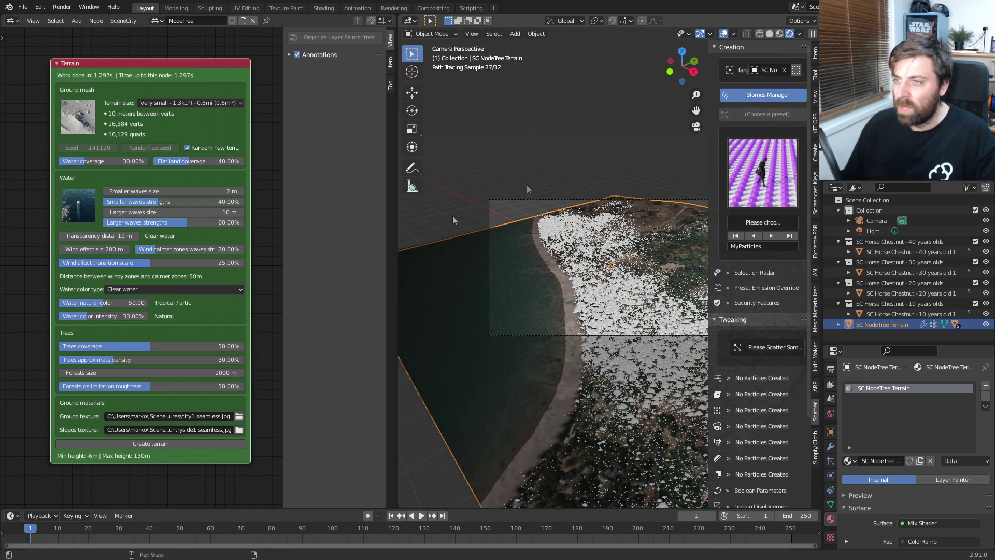
click(496, 82)
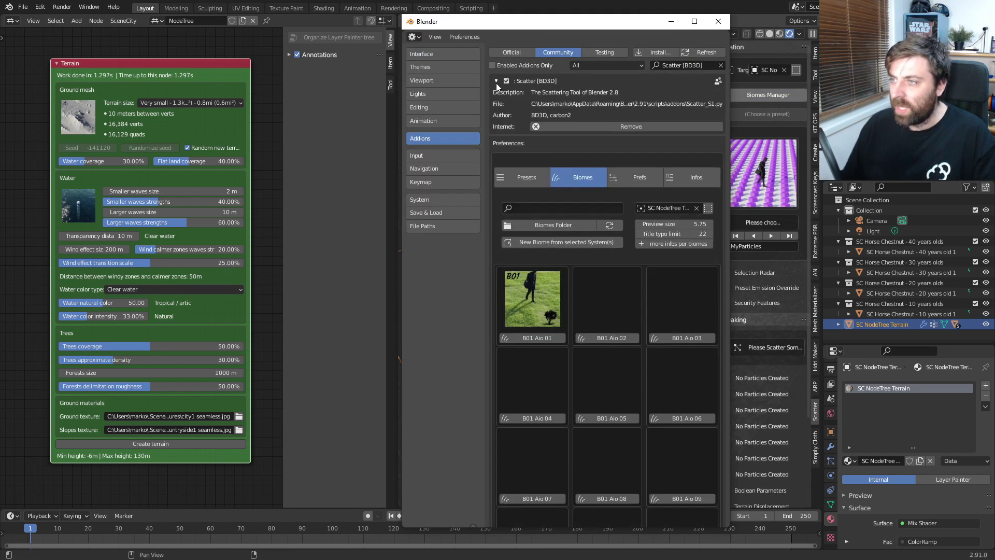
scroll(616, 329, down, 8)
scroll(622, 336, down, 15)
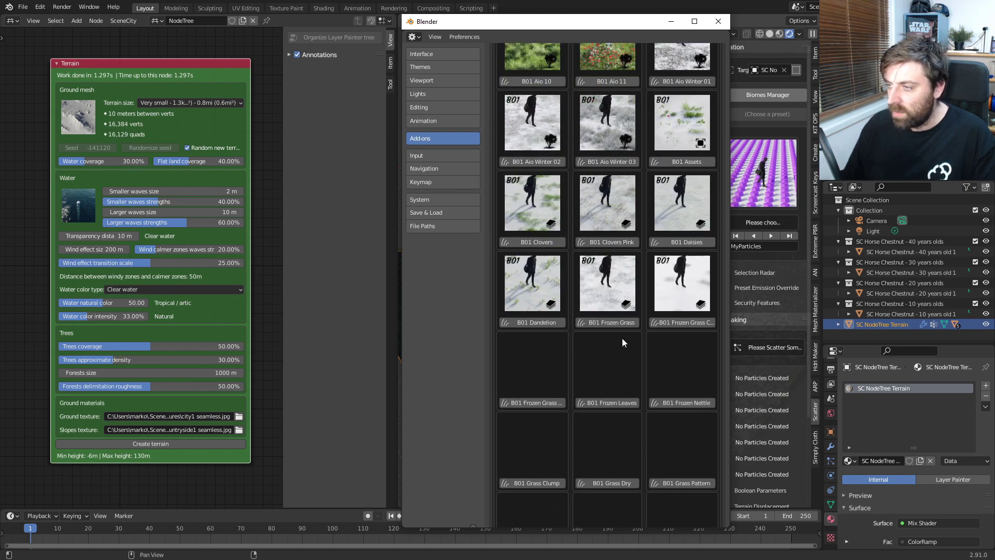
click(679, 376)
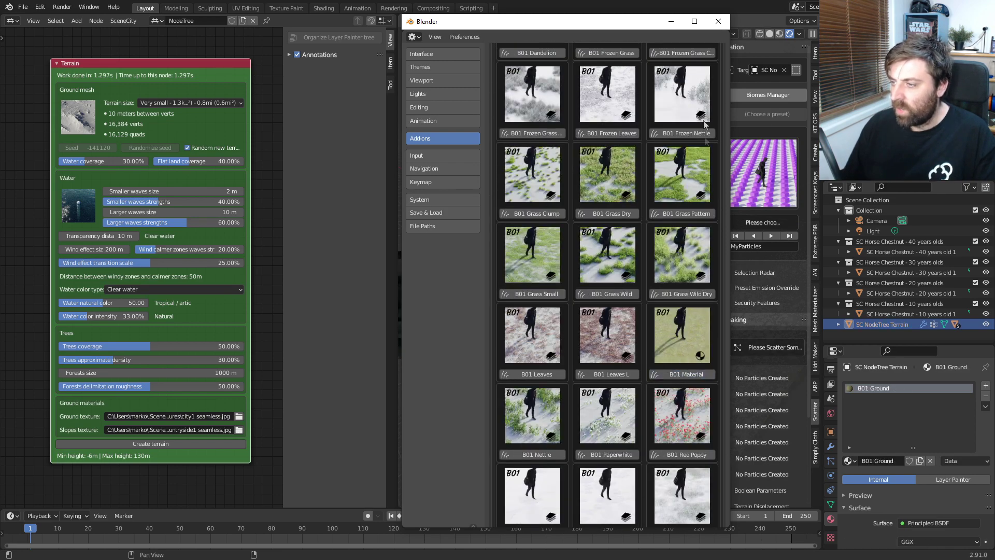
click(719, 22)
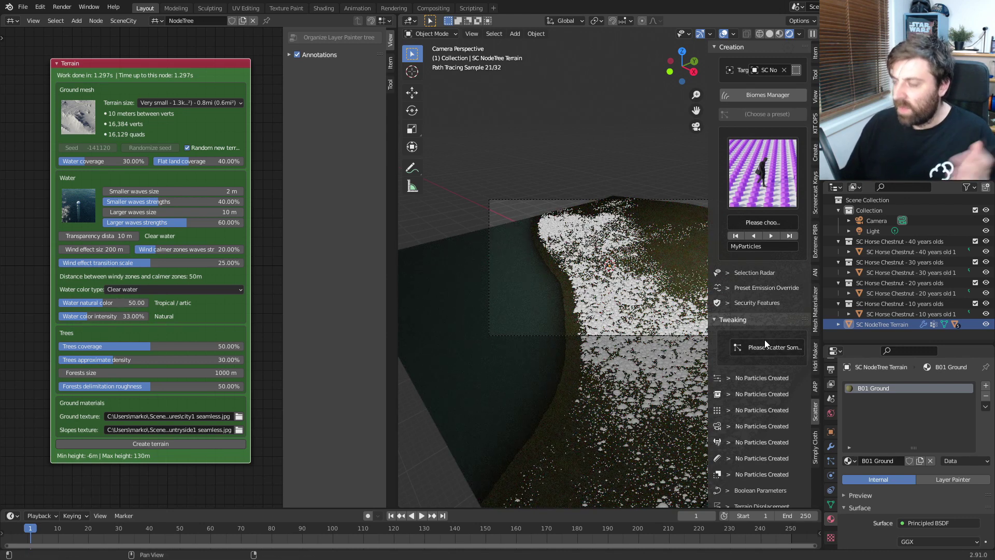
click(816, 74)
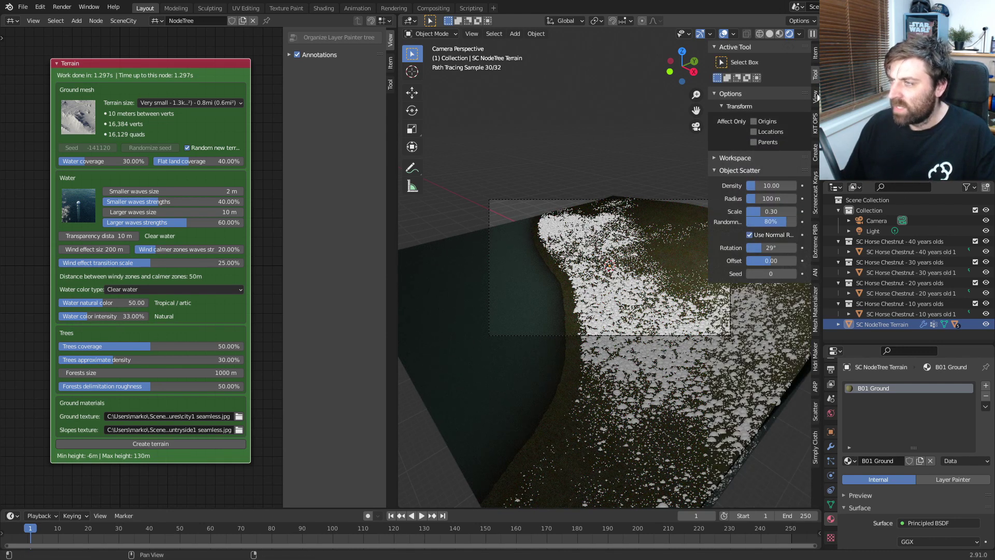
- Create a Dynamic sky from the sidebar's Create panel
click(815, 99)
click(817, 124)
click(816, 52)
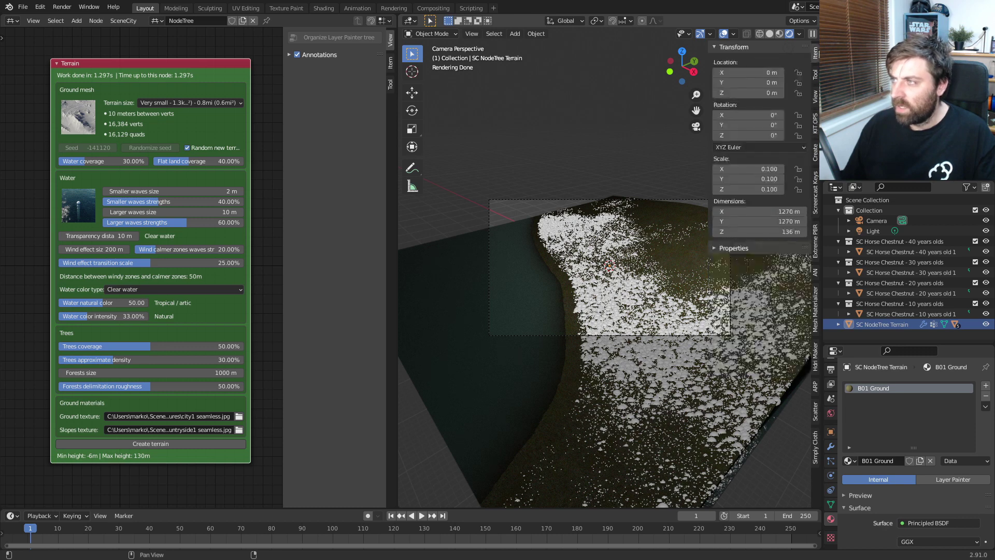
click(815, 153)
click(714, 47)
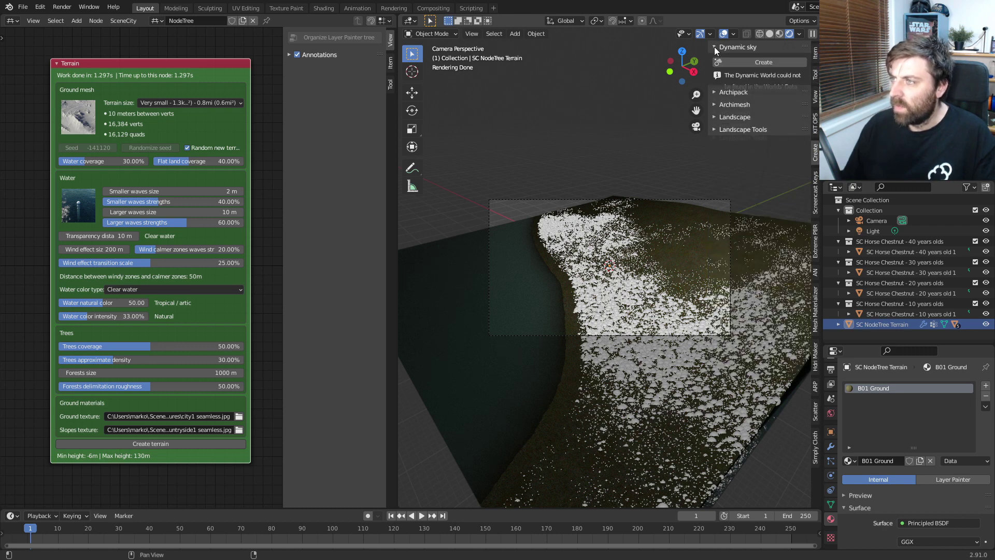
click(751, 61)
- Hide the sidebar, render the final image from the camera, and close the render
key(n)
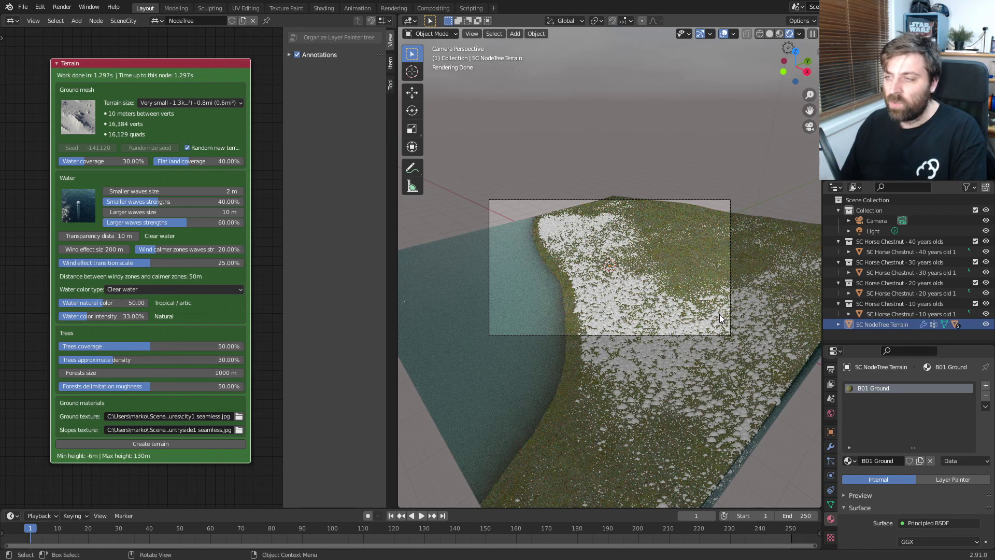
key(F11)
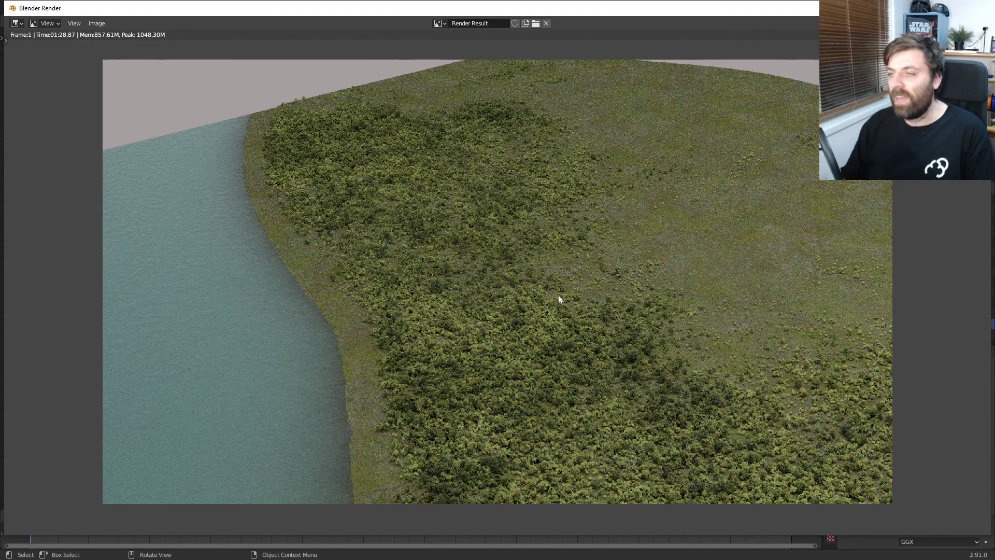
key(Escape)
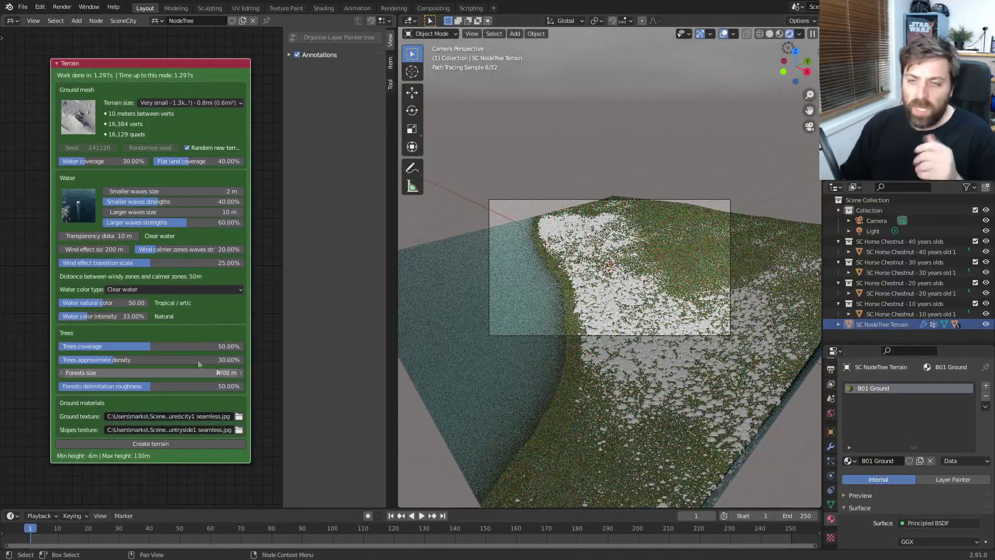
- Try Muddy water, then set the water colour type back to Clear water
middle_drag(530, 308, 518, 316)
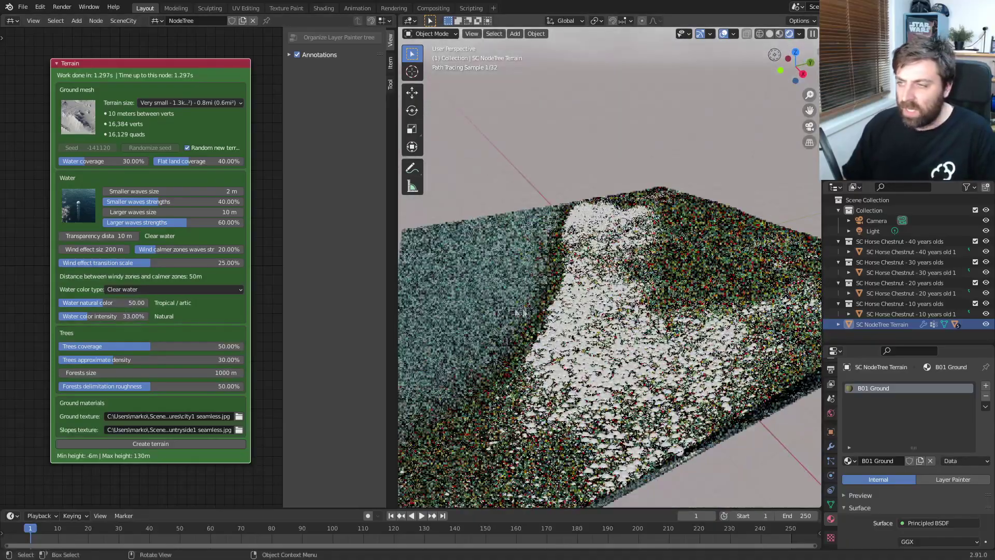
scroll(519, 316, up, 6)
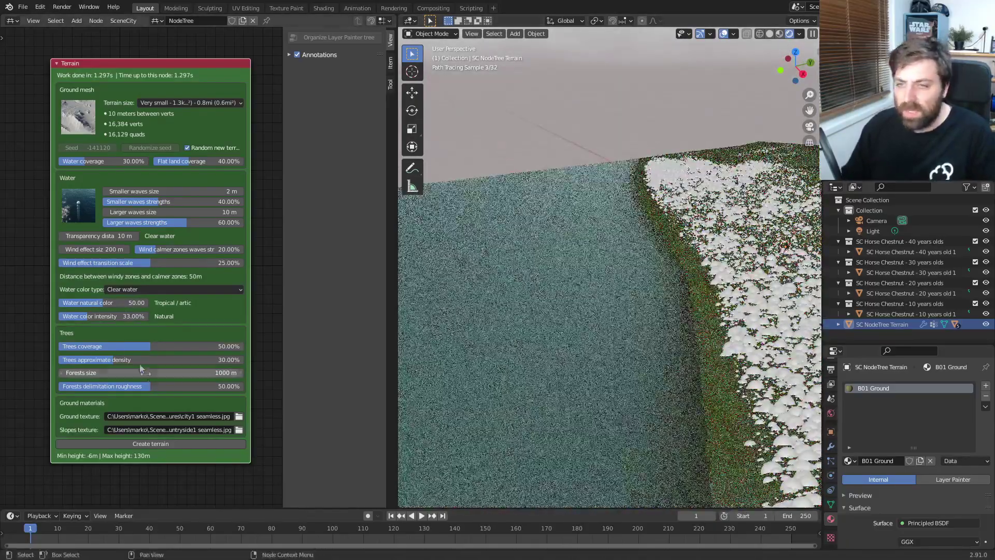
click(145, 292)
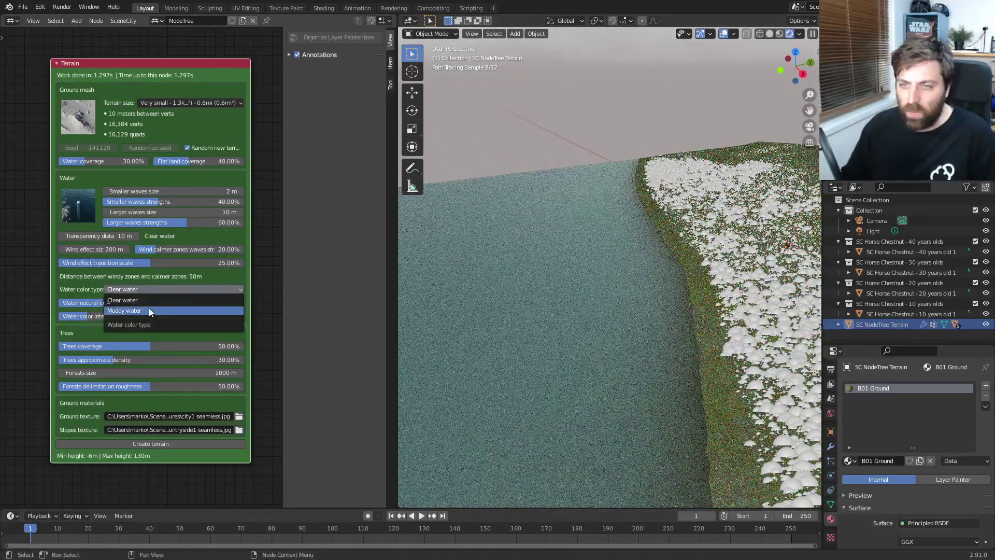
click(150, 311)
click(171, 289)
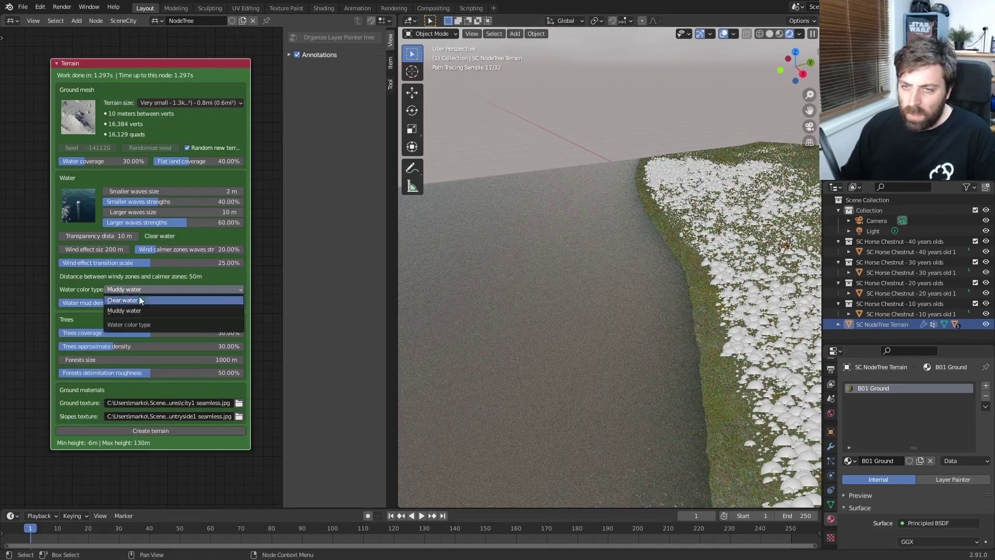
click(145, 302)
- Set water natural colour to 37.96 and colour intensity to 72.79%
drag(145, 302, 119, 302)
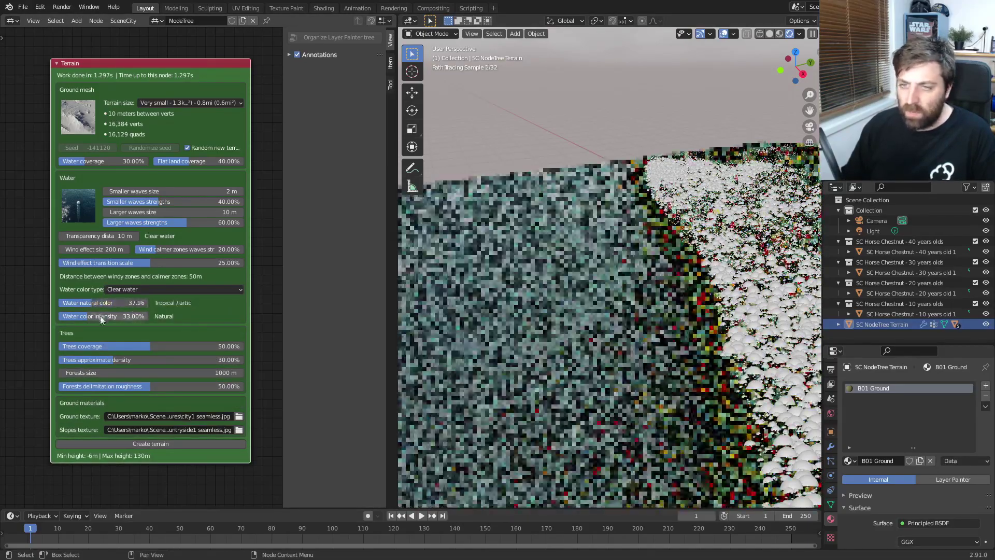
scroll(487, 369, down, 4)
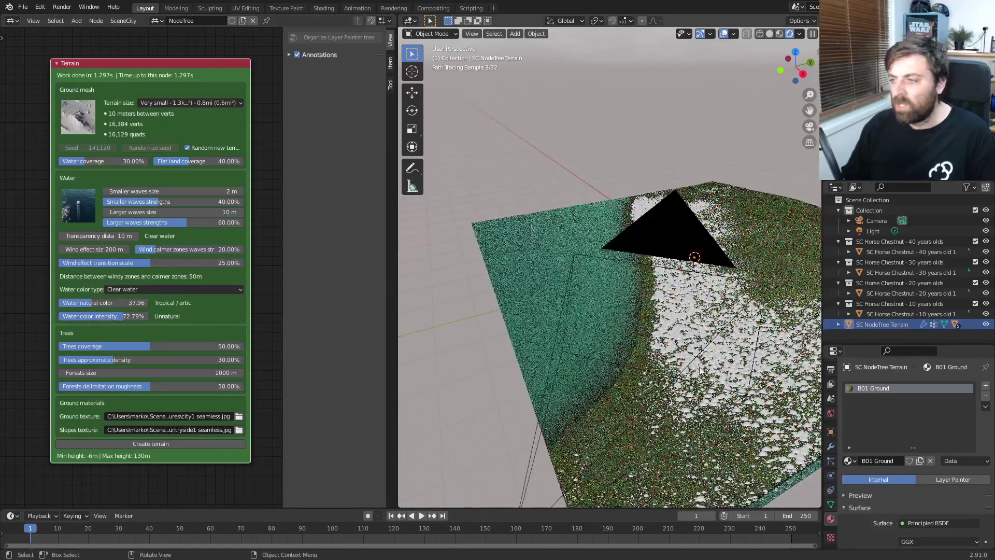
drag(175, 316, 211, 295)
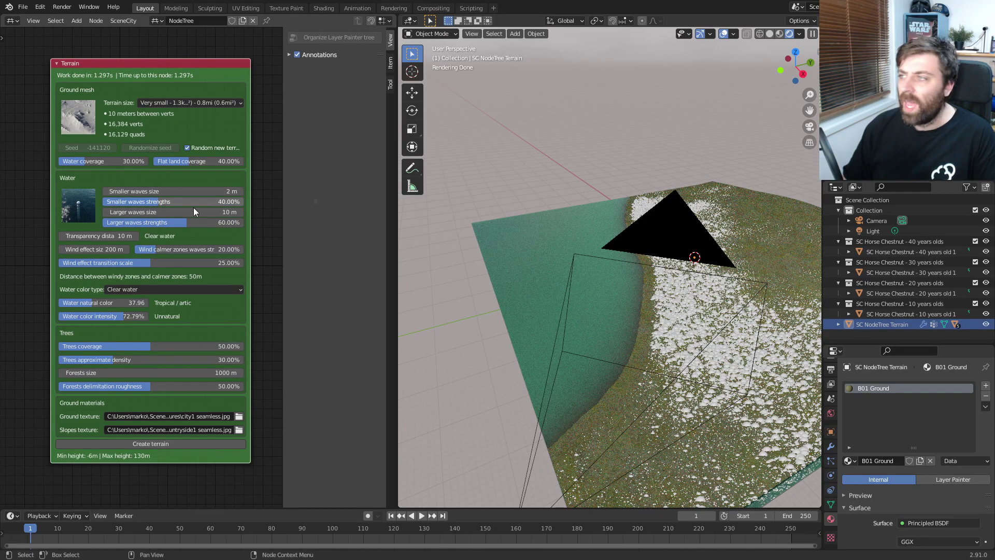
middle_drag(663, 257, 586, 264)
- Regenerate random terrains, then raise water coverage to 91.26% and regenerate
scroll(570, 265, down, 6)
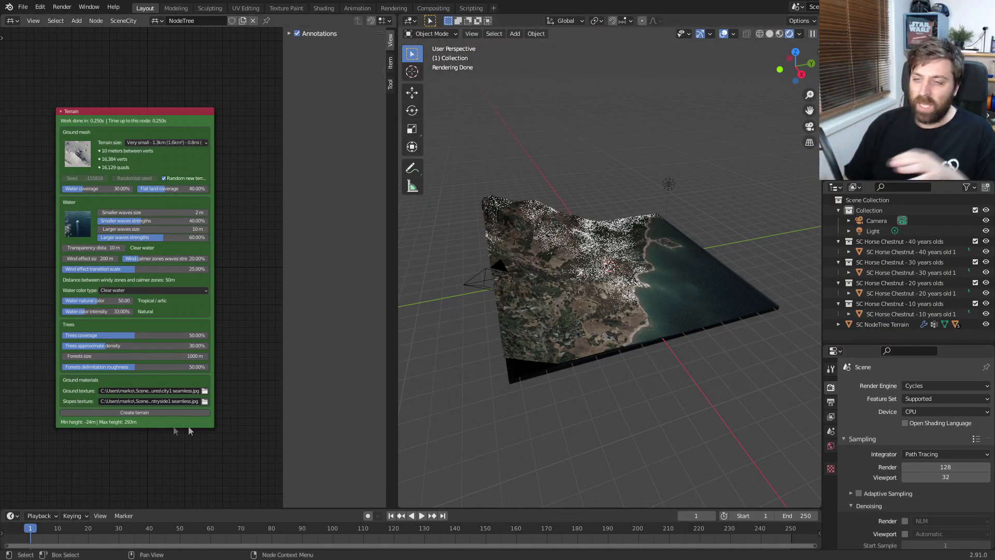
click(147, 415)
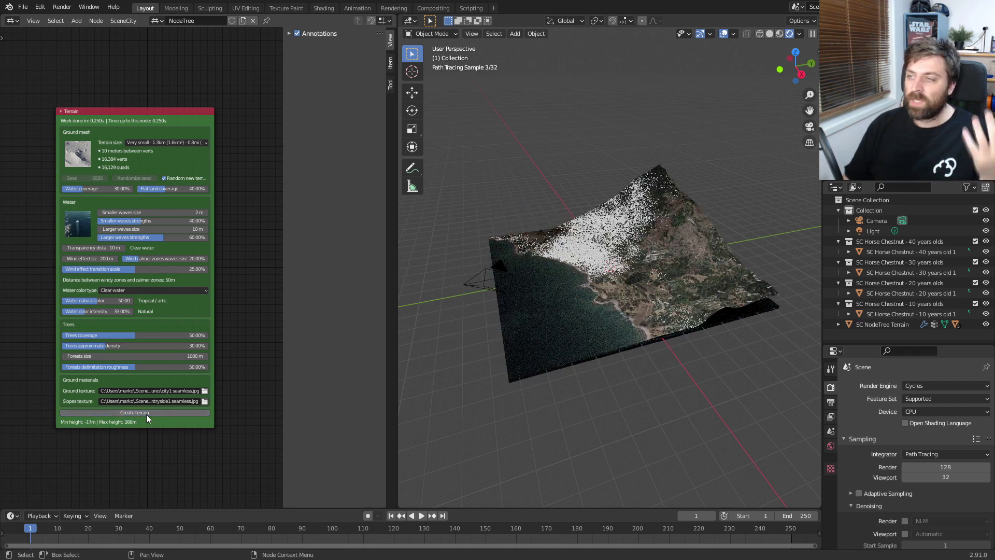
click(146, 413)
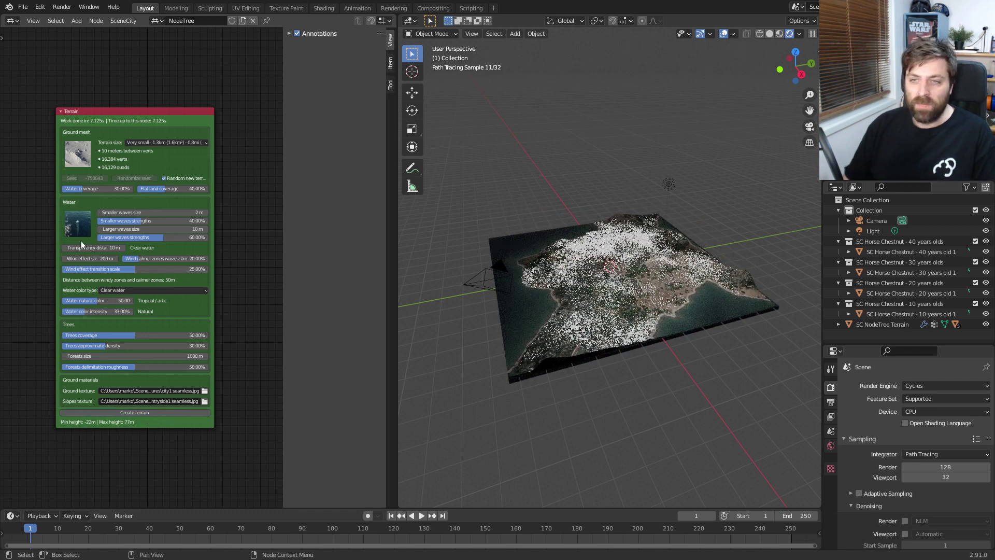
scroll(122, 237, up, 3)
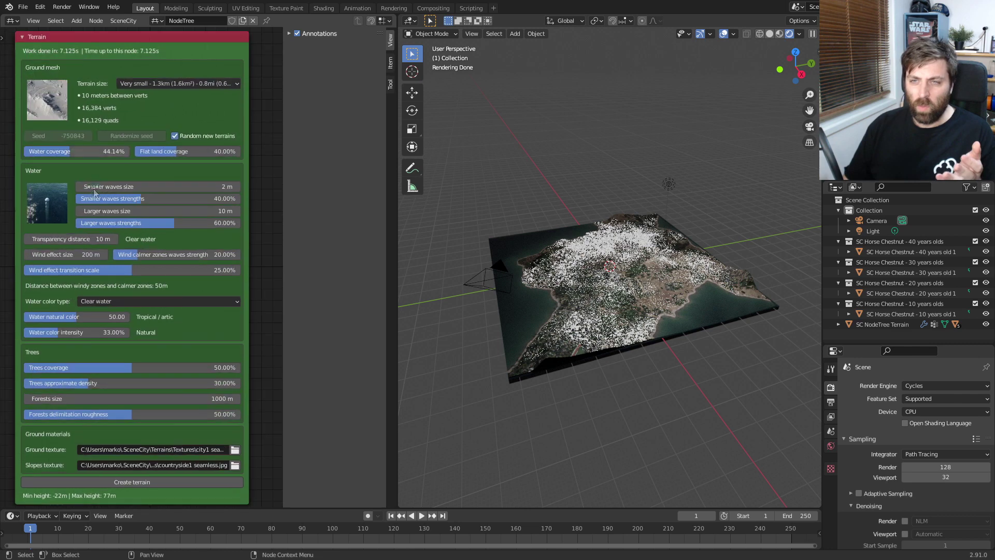
drag(105, 165, 131, 165)
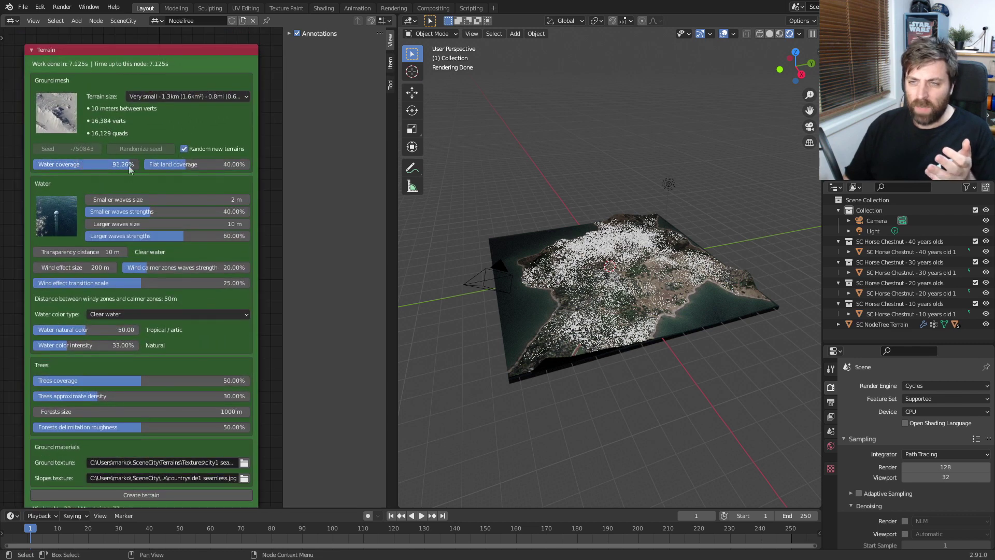
click(167, 491)
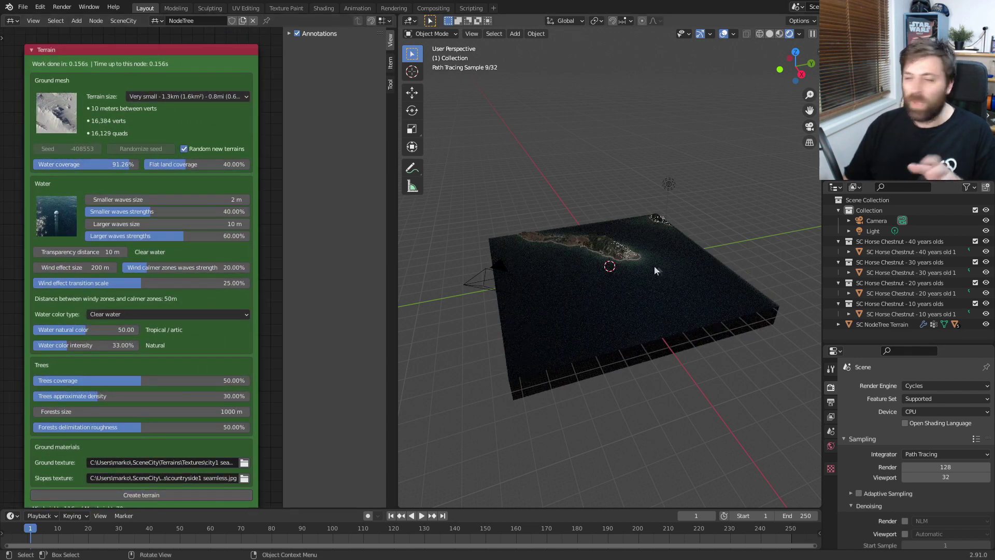
- Lower water coverage to 44.66% and flat land to about 9%, regenerate, then set water to 28.95%
drag(120, 165, 73, 165)
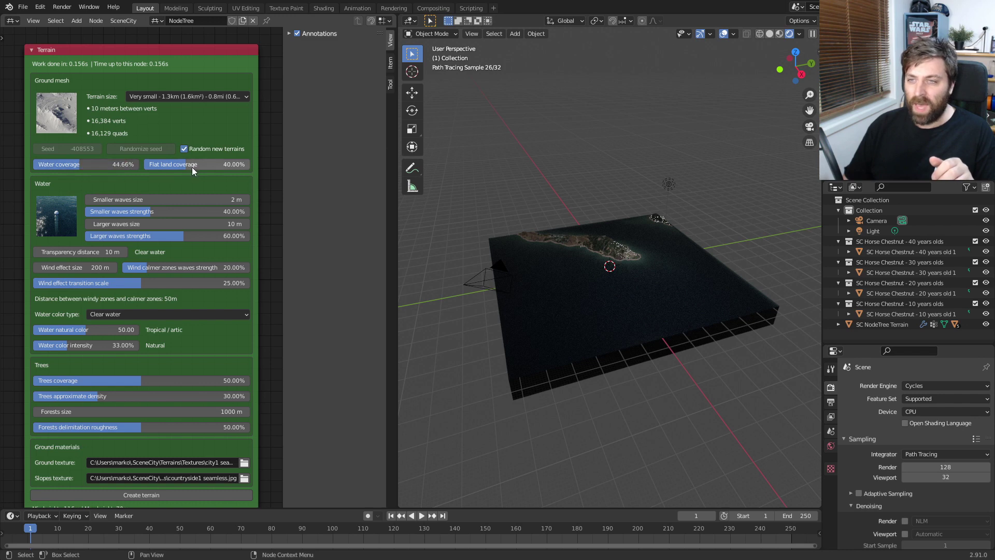
drag(188, 164, 150, 165)
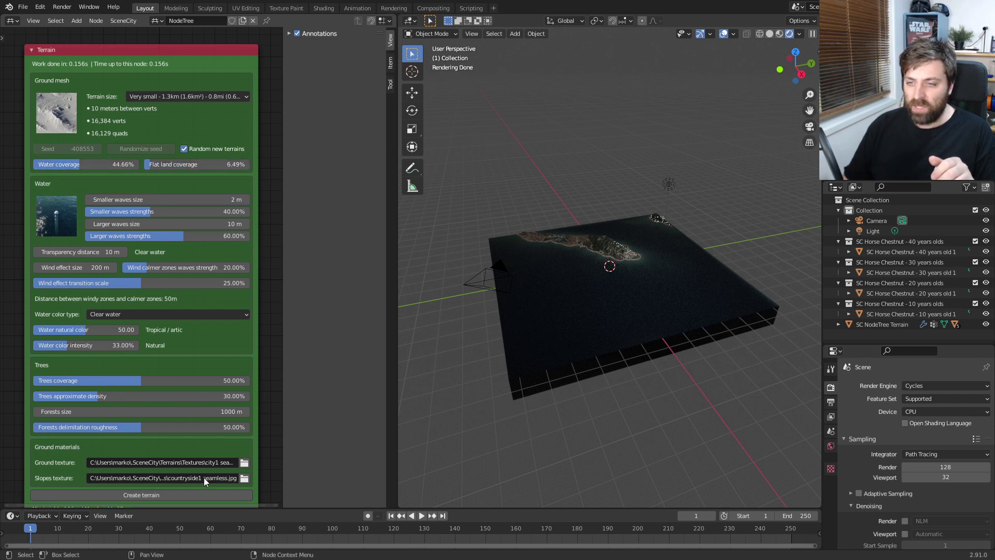
click(195, 497)
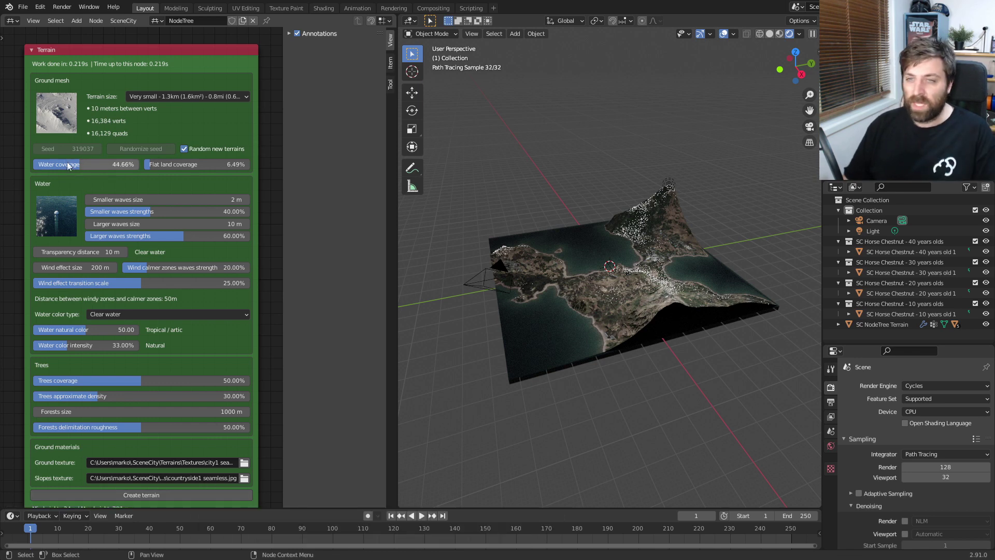
mouse_move(83, 165)
mouse_down()
mouse_move(73, 165)
mouse_move(81, 183)
mouse_up()
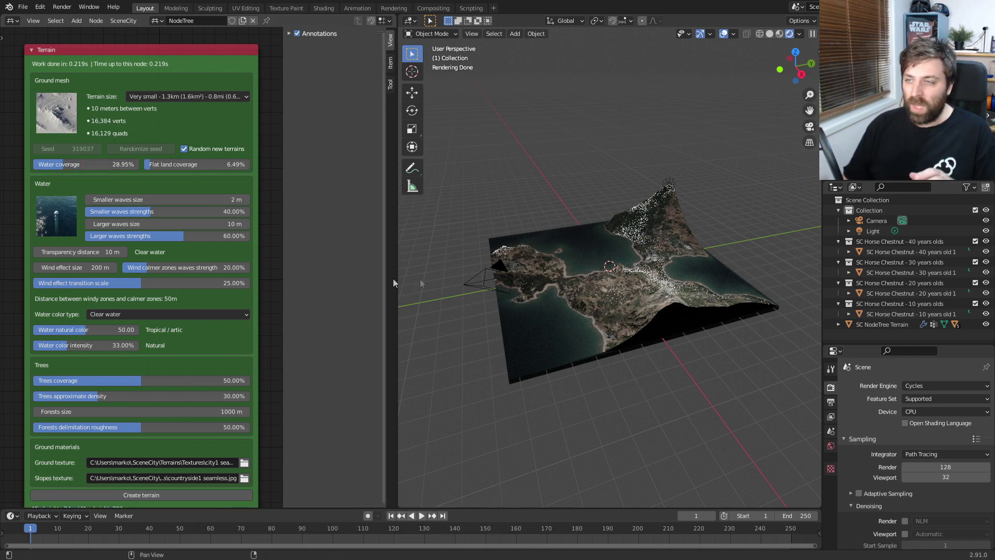
- Zoom into the bay and raise smaller waves to 92.86% and larger waves to 100%
mouse_move(400, 282)
middle_down()
mouse_move(577, 291)
mouse_move(627, 270)
mouse_move(619, 332)
middle_up()
scroll(618, 332, up, 6)
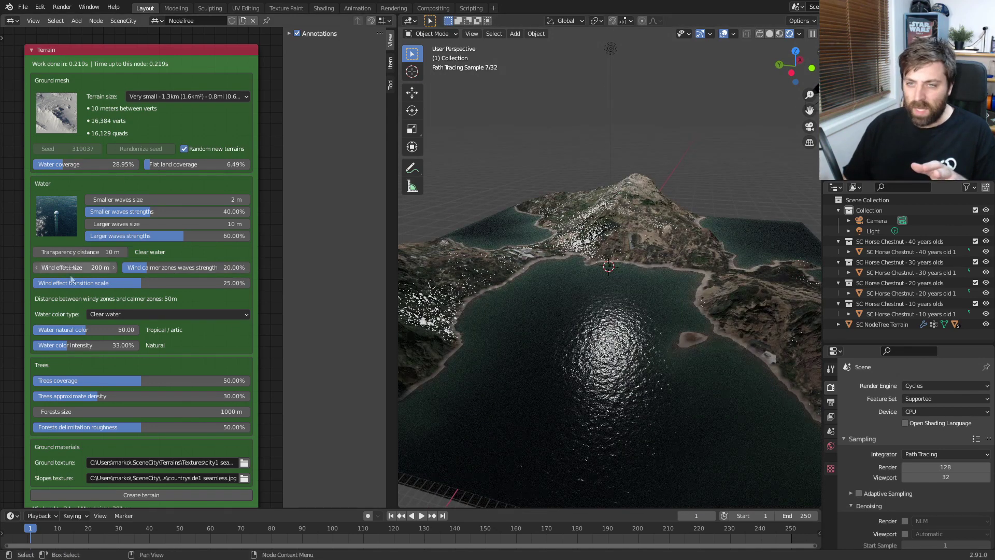
drag(134, 212, 238, 212)
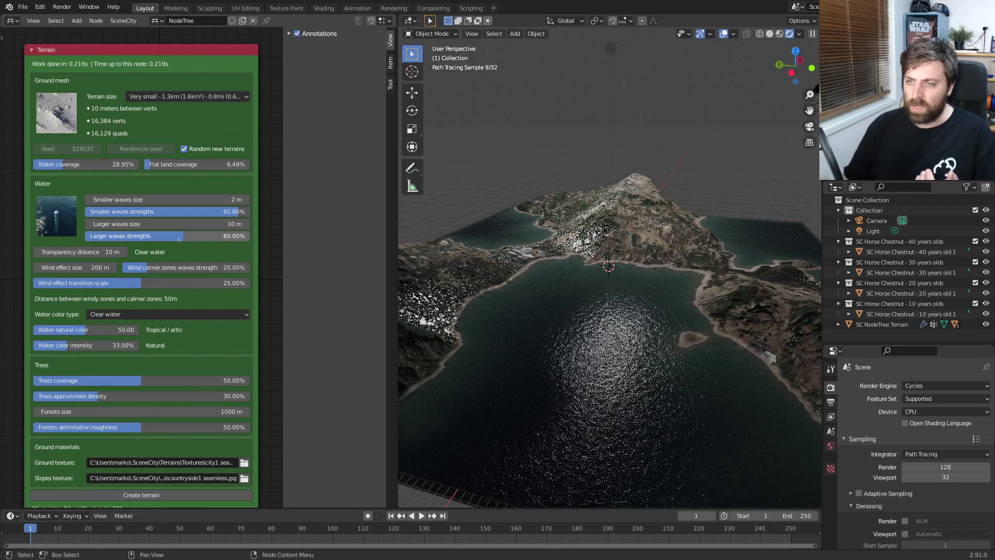
drag(178, 239, 250, 237)
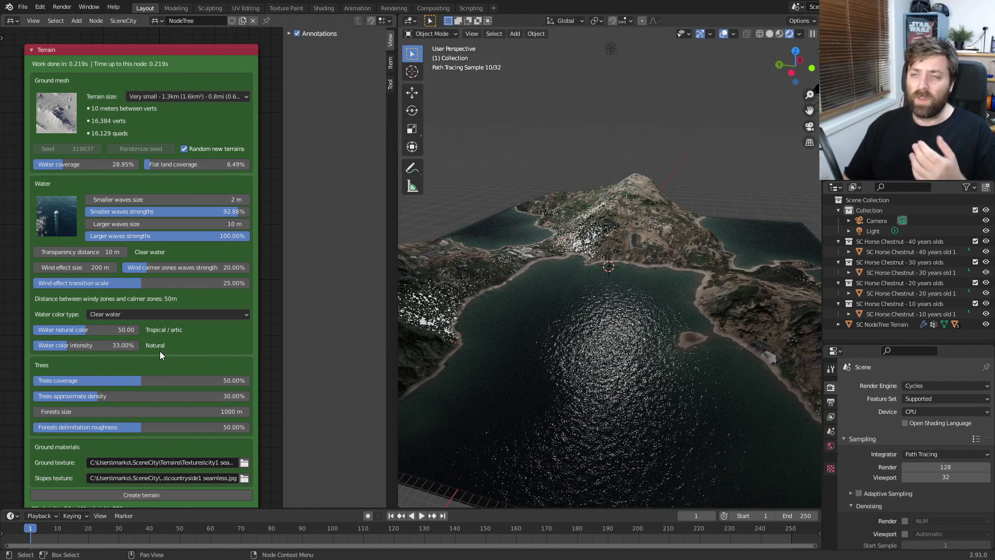
- Turn off random new terrains and regenerate seed 319037 with water coverage raised to 93.35%
click(185, 149)
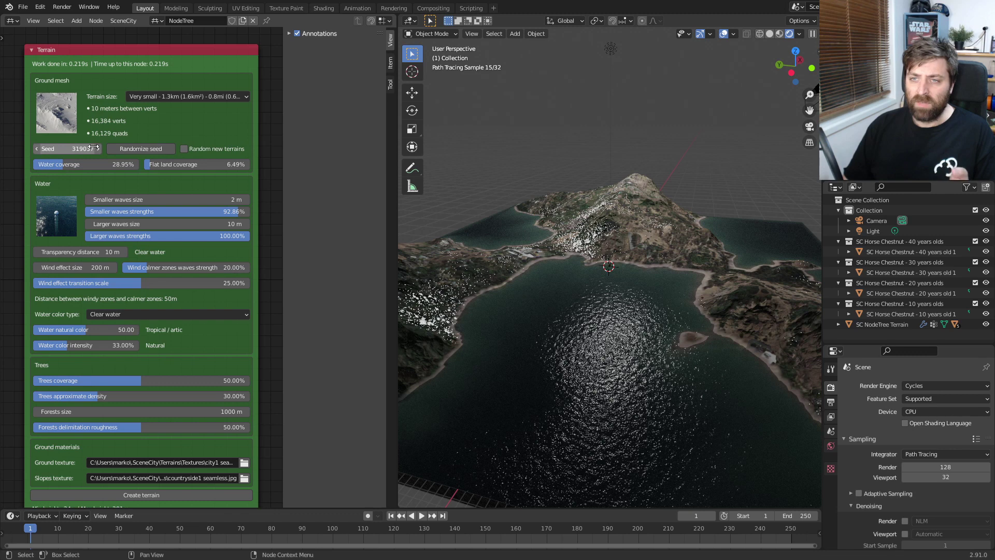
click(174, 495)
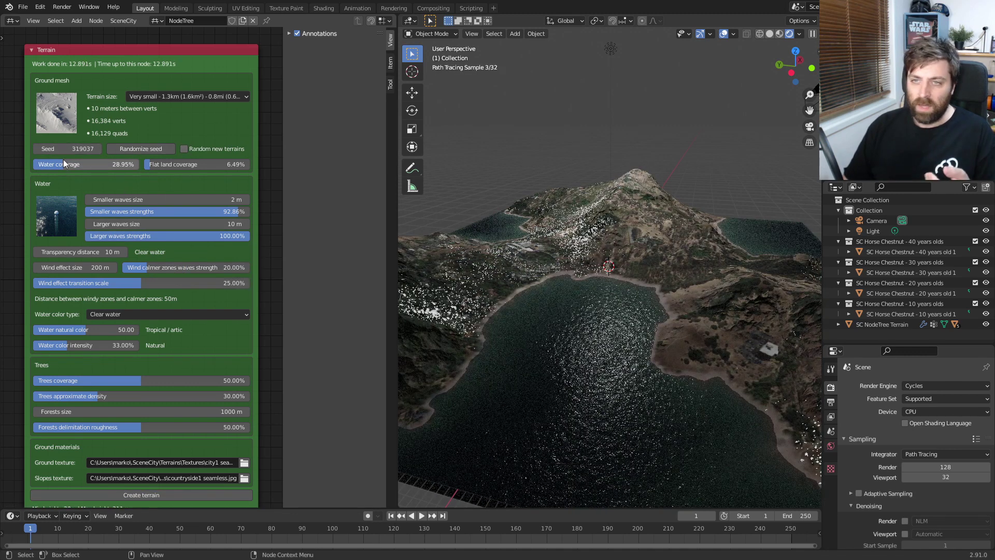
drag(66, 164, 134, 165)
click(147, 494)
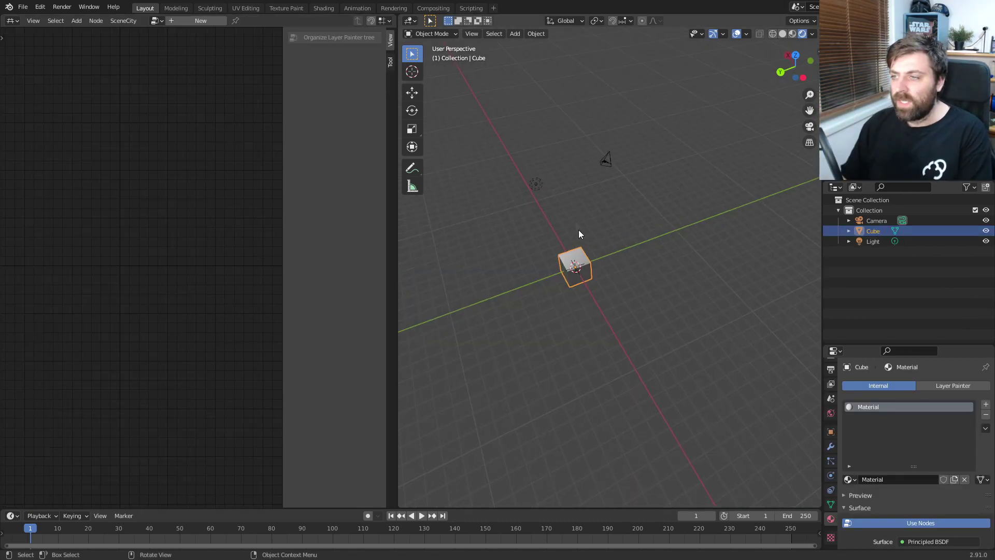
- Start a fresh scene, link the SceneCity city assets and presets, and load the Grid city node tree
key(Delete)
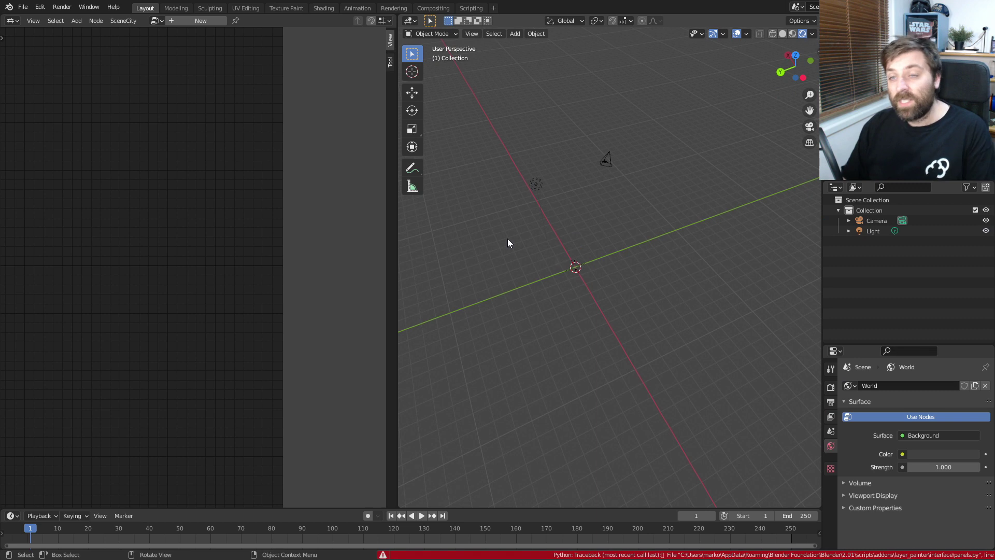
click(198, 21)
click(135, 22)
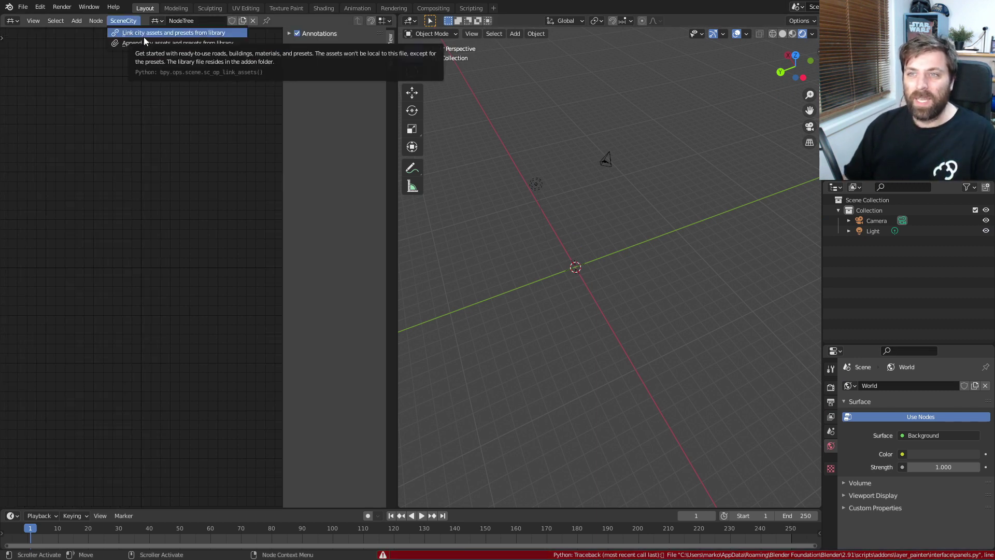
click(144, 35)
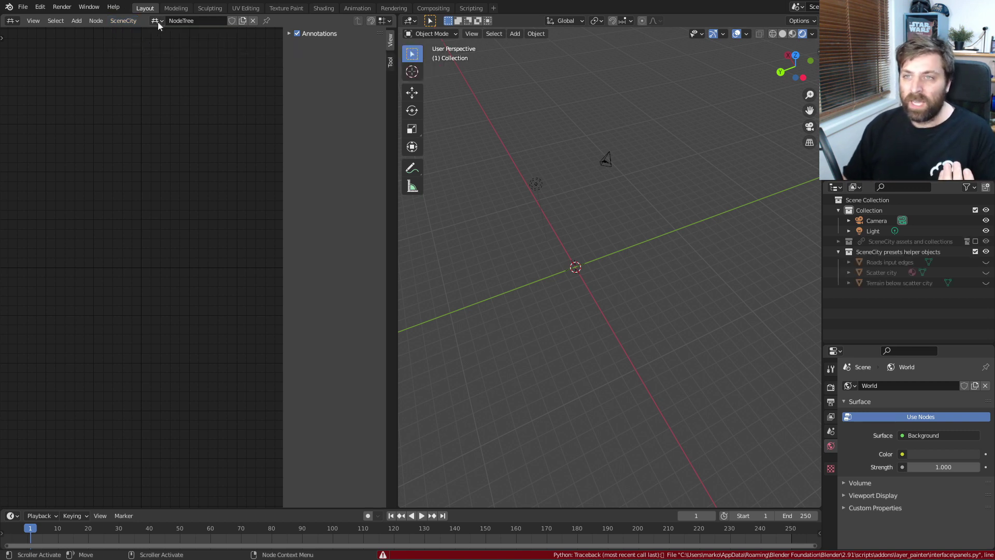
click(157, 20)
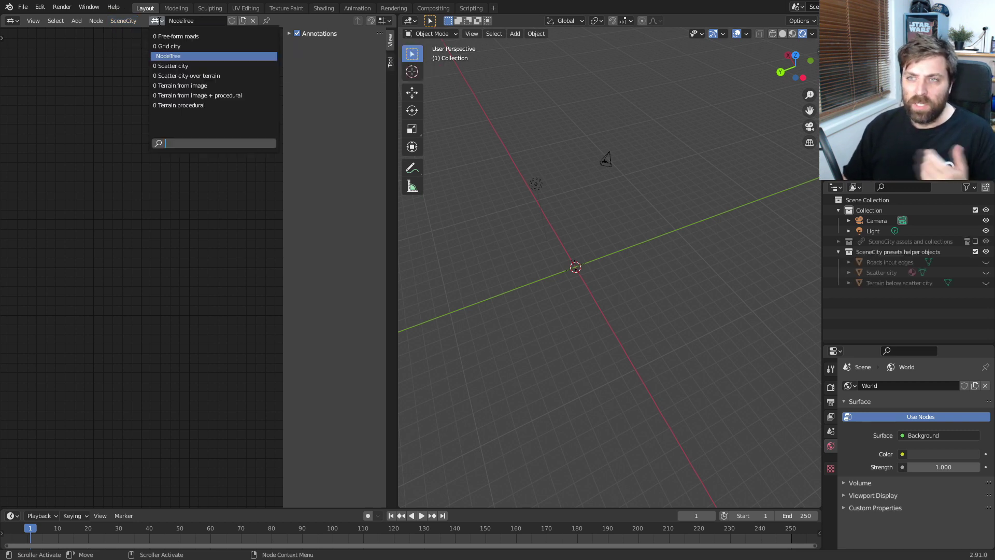
click(177, 46)
- Frame the Grid city nodes and generate the city's buildings and roads
key(Home)
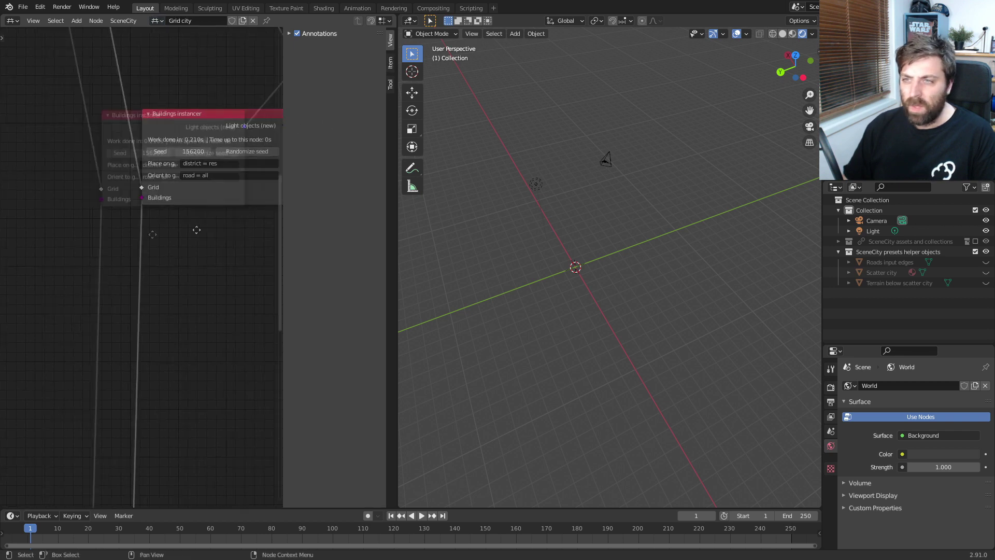
scroll(207, 222, up, 5)
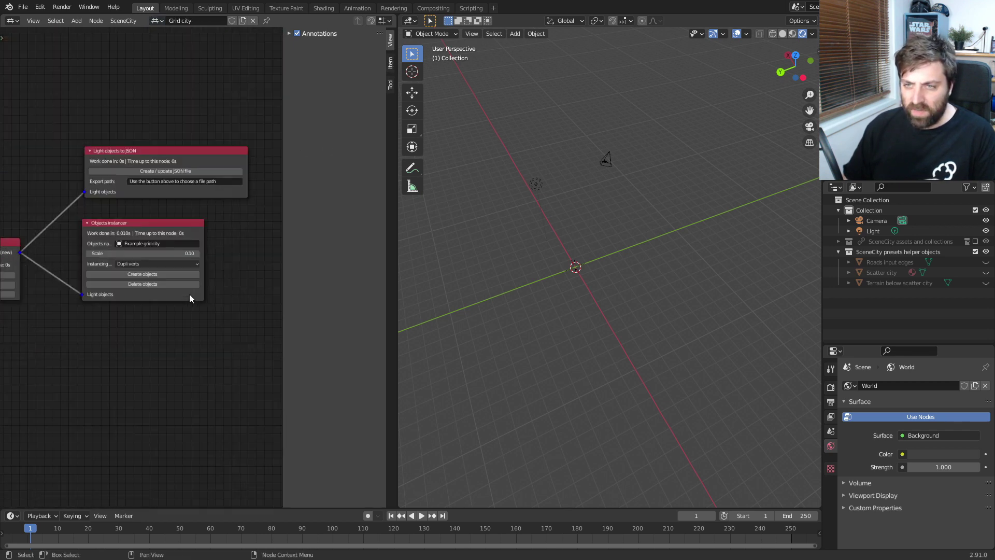
click(162, 278)
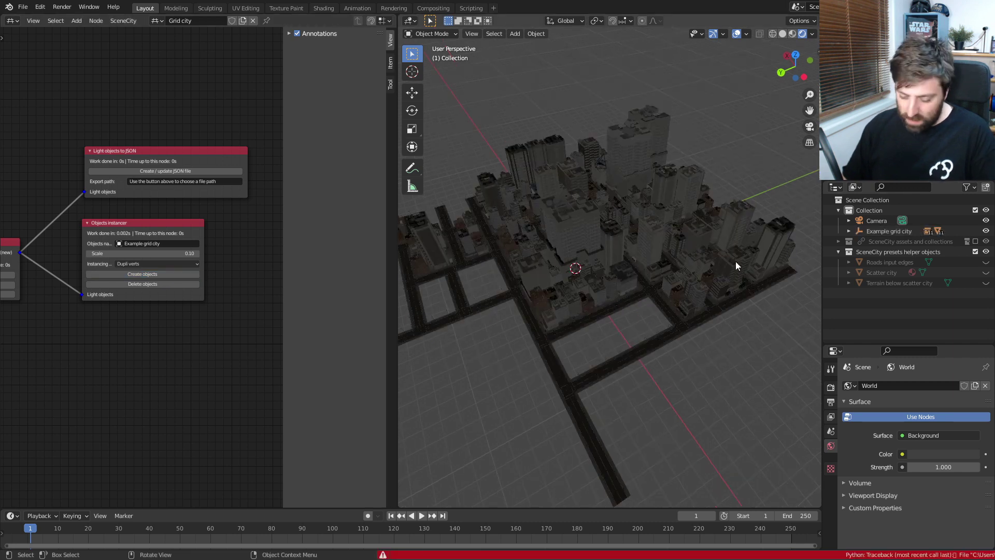
- Select the camera and move it with G toward a street-level view of the grid city
click(601, 162)
key(g)
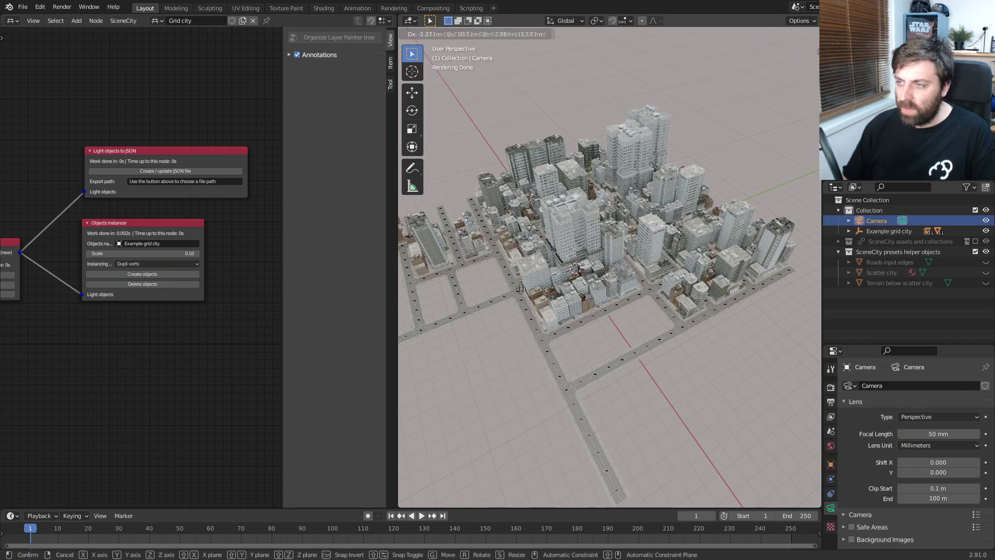
click(516, 296)
key(g)
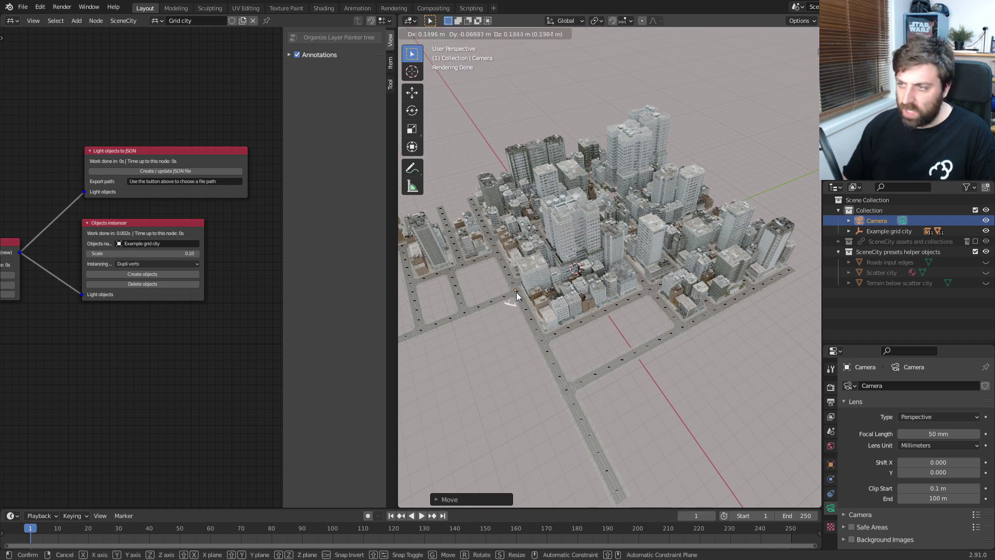